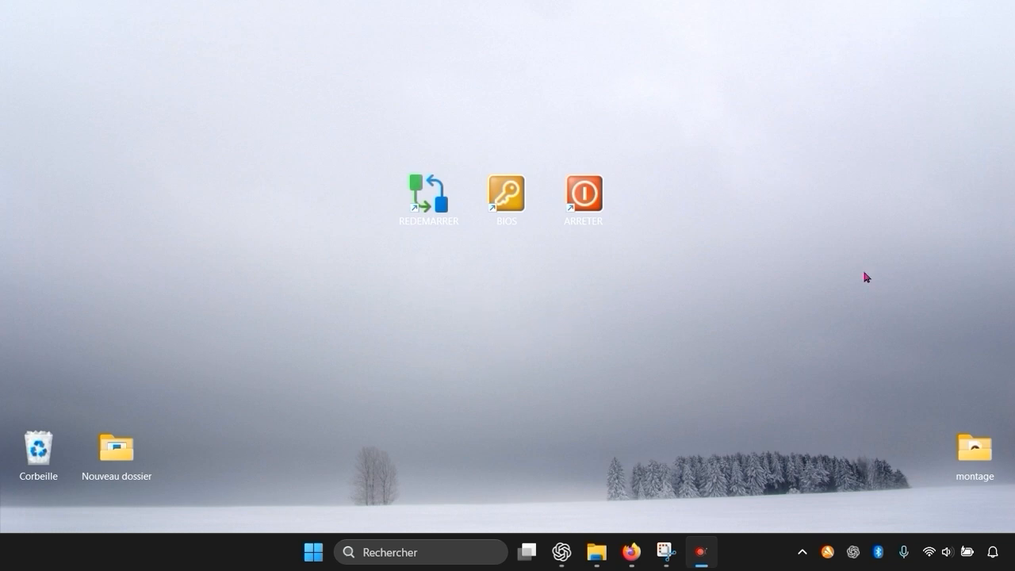
- Open the desktop icon settings from the Themes page of the Windows personalization settings
{"action": "right_click", "coordinate": [458, 320]}
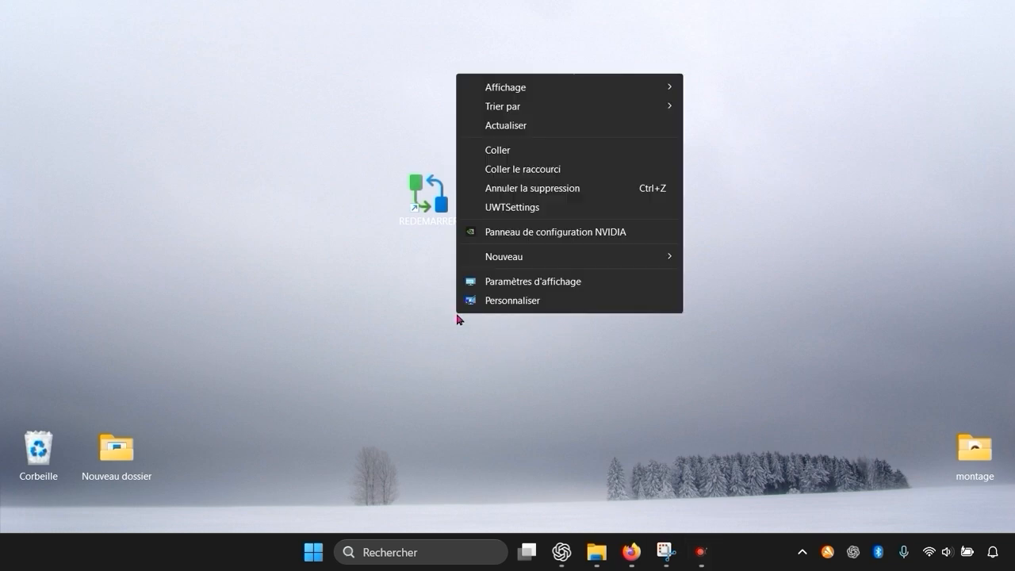
{"action": "left_click", "coordinate": [512, 300]}
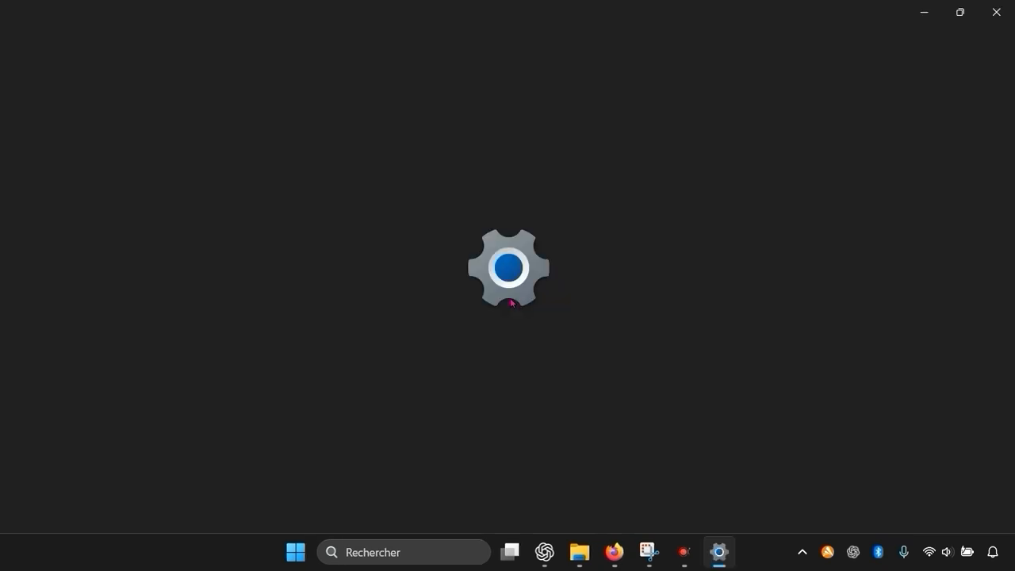
{"action": "scroll", "coordinate": [511, 303], "scroll_direction": "down", "scroll_amount": 3}
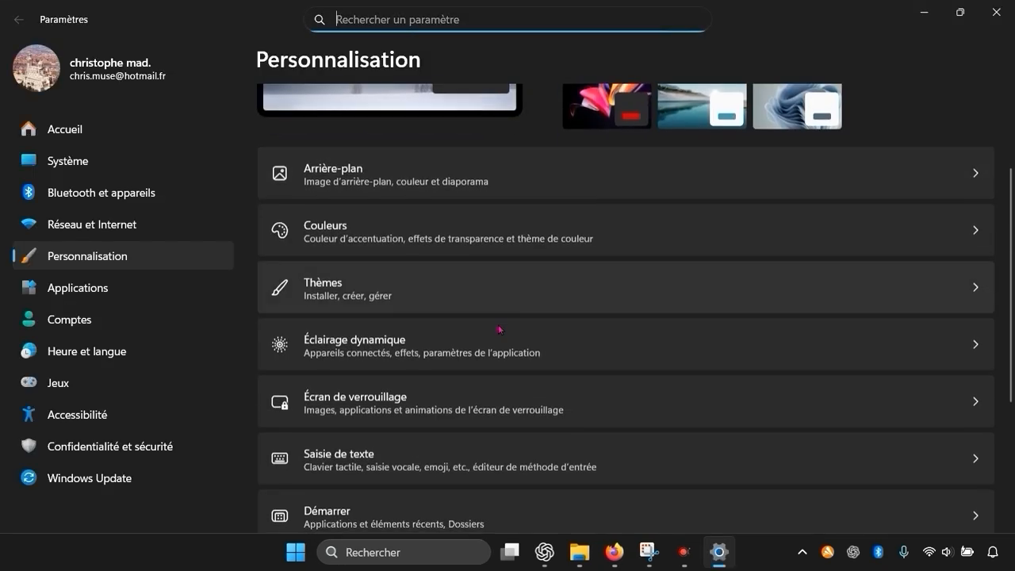
{"action": "scroll", "coordinate": [444, 343], "scroll_direction": "up", "scroll_amount": 2}
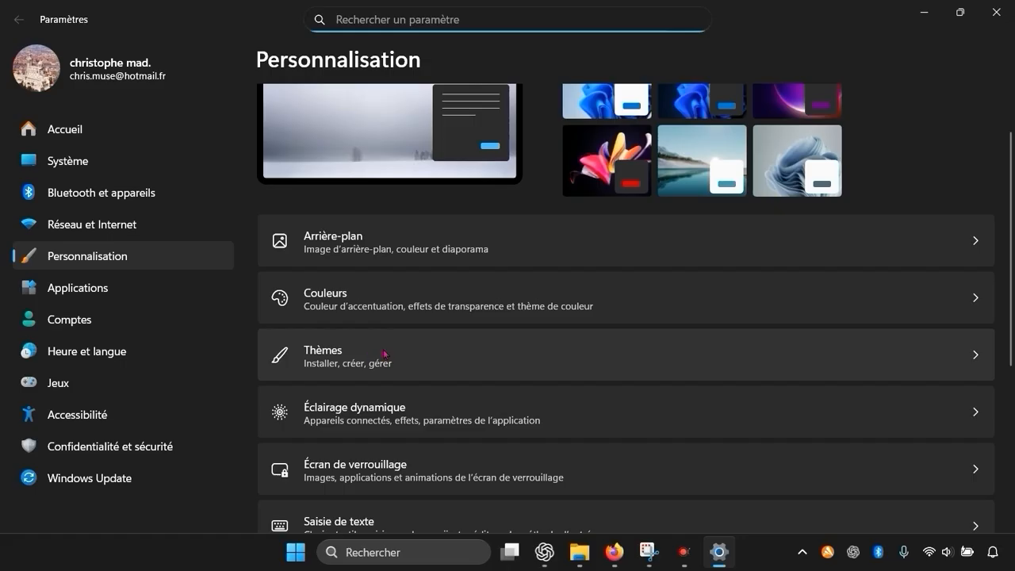
{"action": "left_click", "coordinate": [376, 354]}
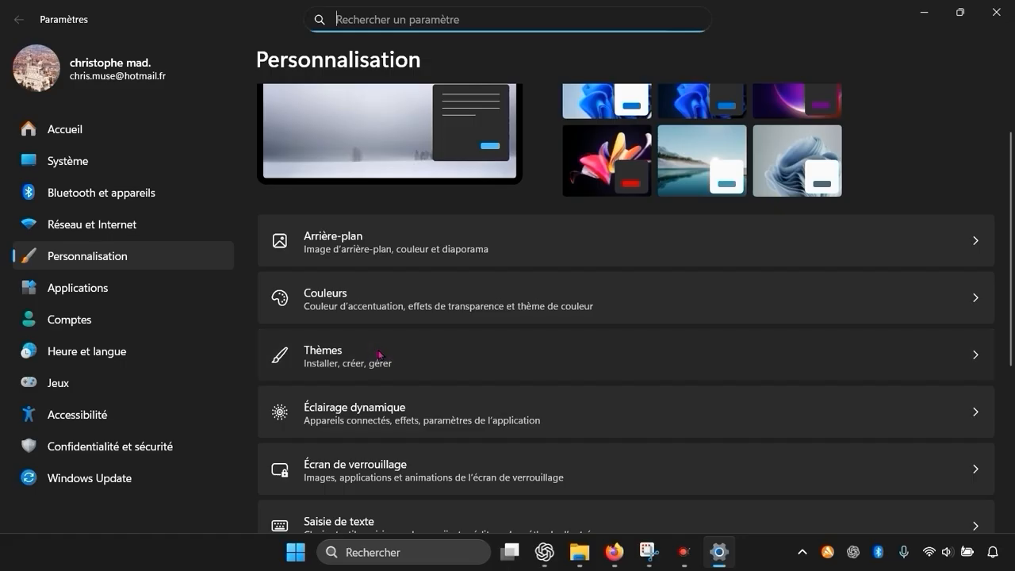
{"action": "scroll", "coordinate": [415, 352], "scroll_direction": "down", "scroll_amount": 3}
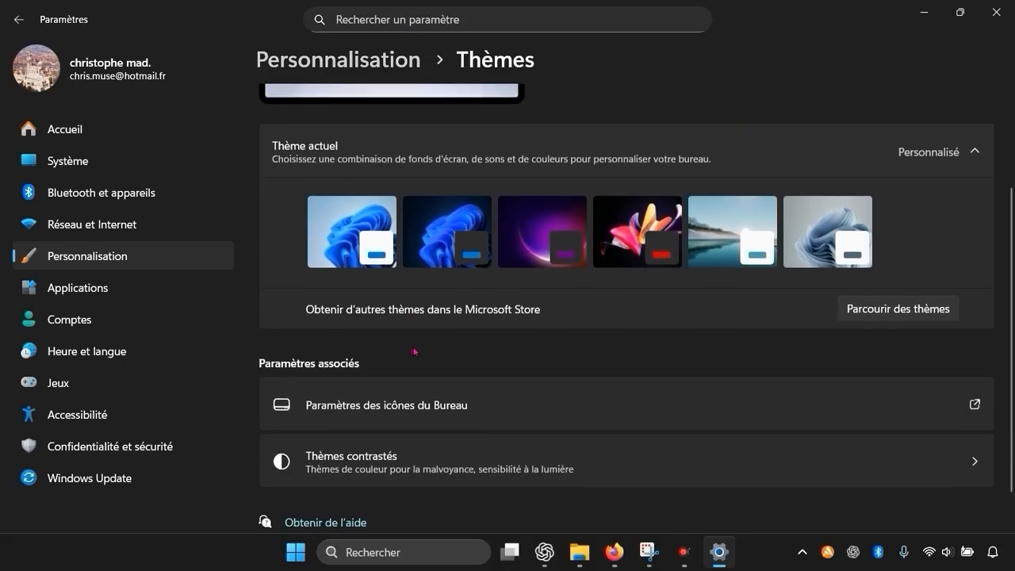
{"action": "left_click", "coordinate": [429, 409]}
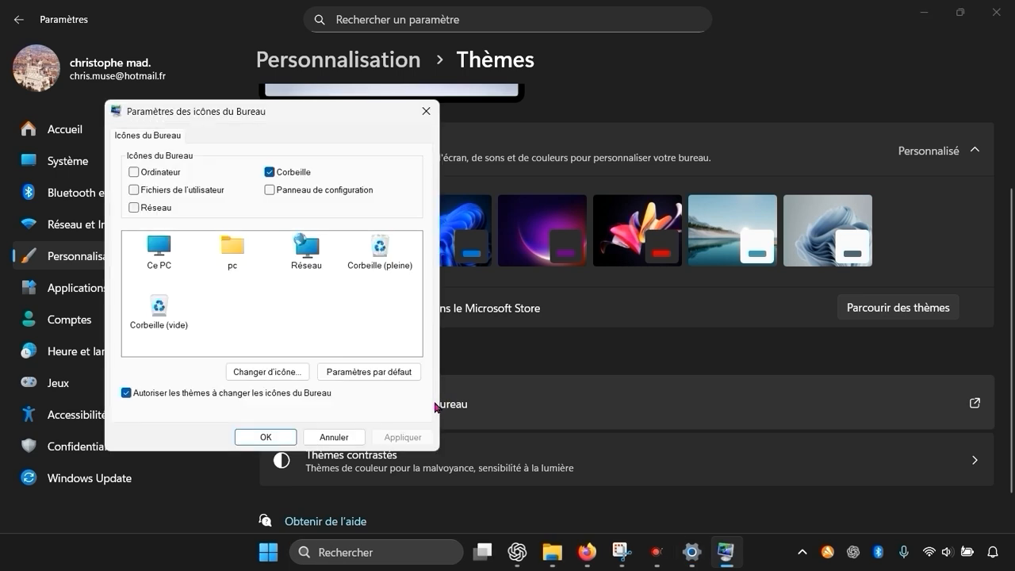
- Enable the Ordinateur, Réseau and Panneau de configuration desktop icons, apply the change and close the settings
{"action": "left_click", "coordinate": [134, 172]}
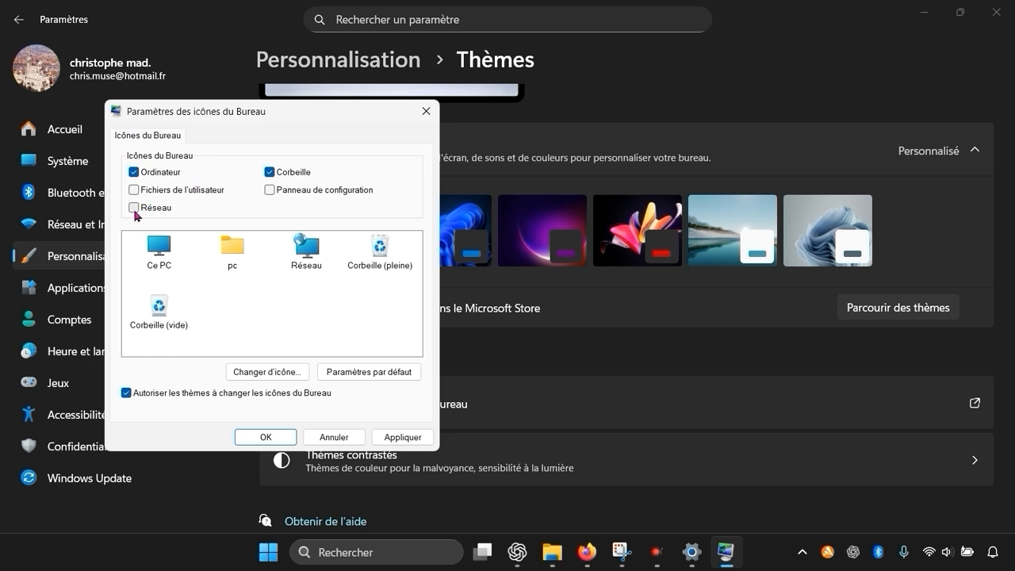
{"action": "left_click", "coordinate": [135, 209]}
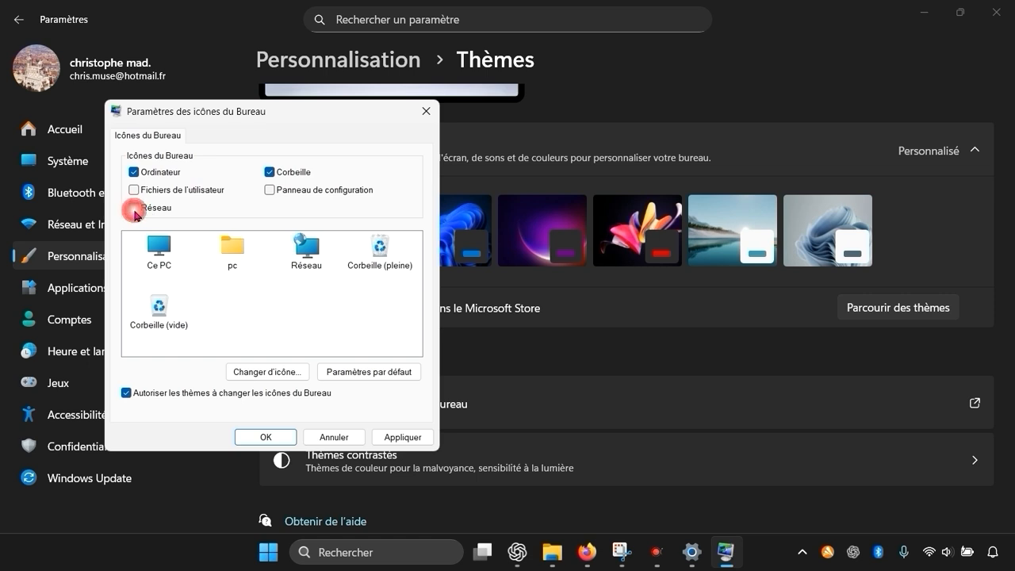
{"action": "left_click", "coordinate": [270, 190]}
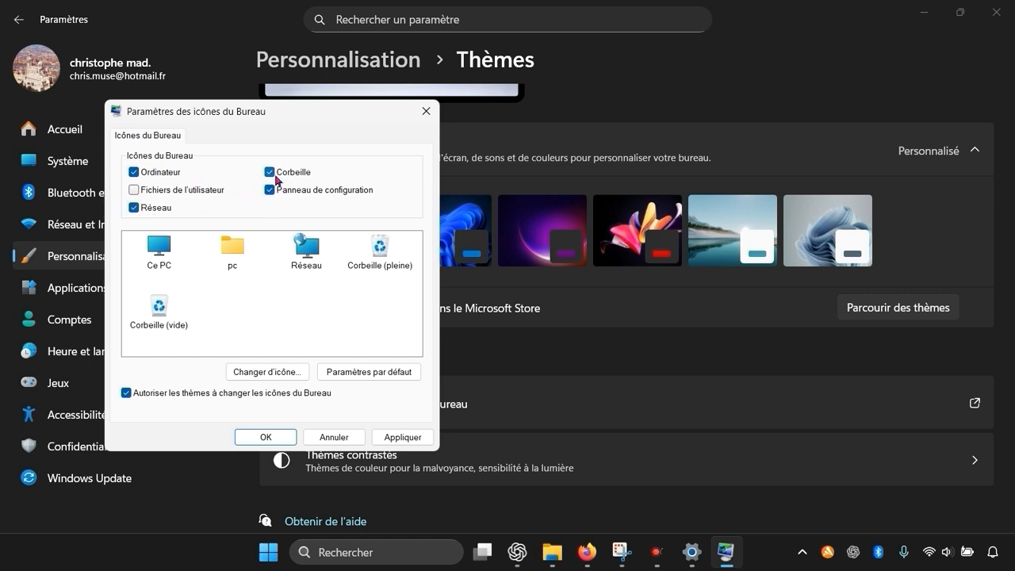
{"action": "left_click", "coordinate": [410, 437]}
{"action": "left_click", "coordinate": [265, 437]}
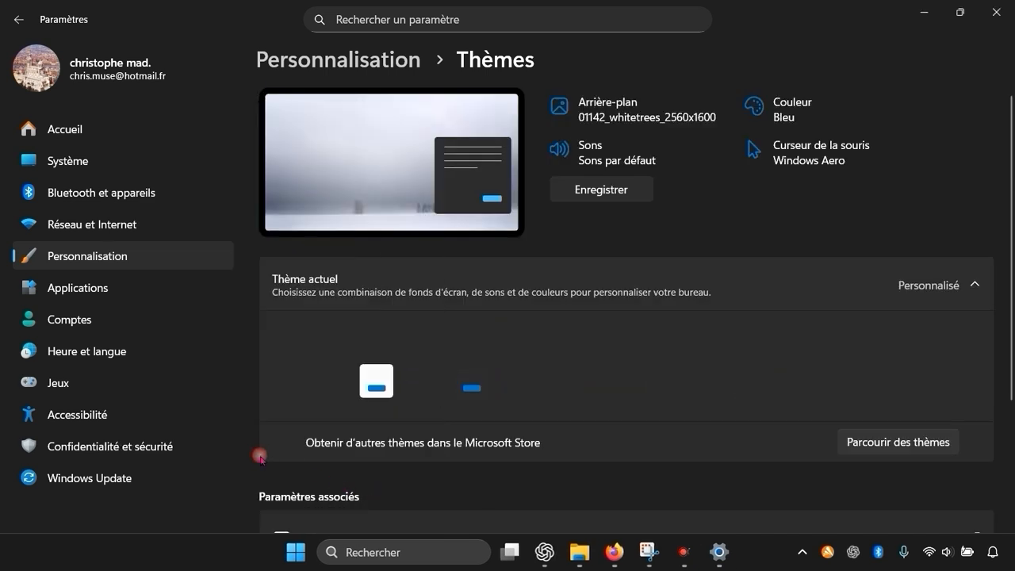
{"action": "left_click", "coordinate": [1008, 11]}
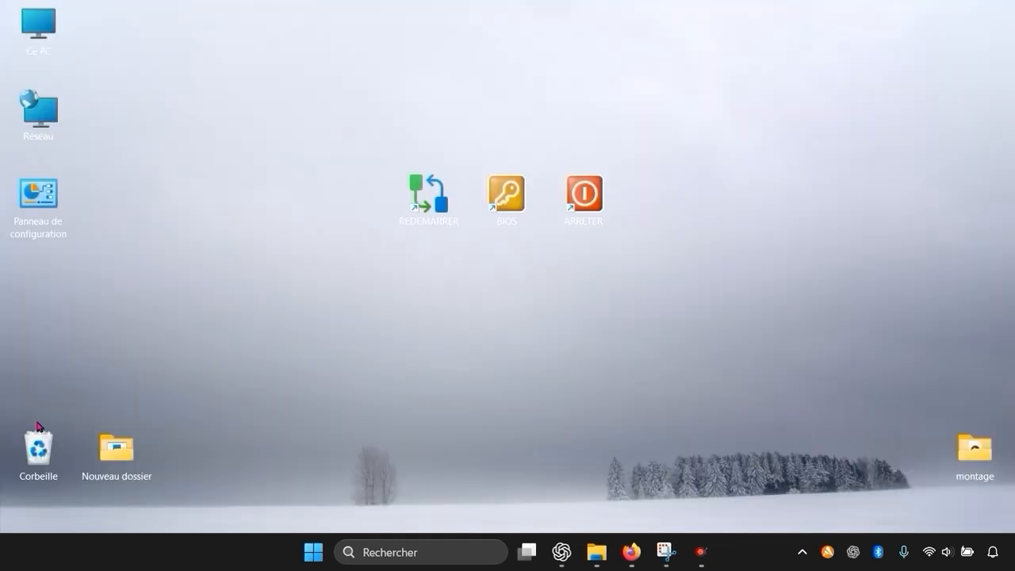
- Arrange Panneau de configuration, Réseau and Ce PC in a row directly below the REDEMARRER, BIOS and ARRETER shortcuts
{"action": "left_click_drag", "start_coordinate": [54, 127], "coordinate": [519, 353]}
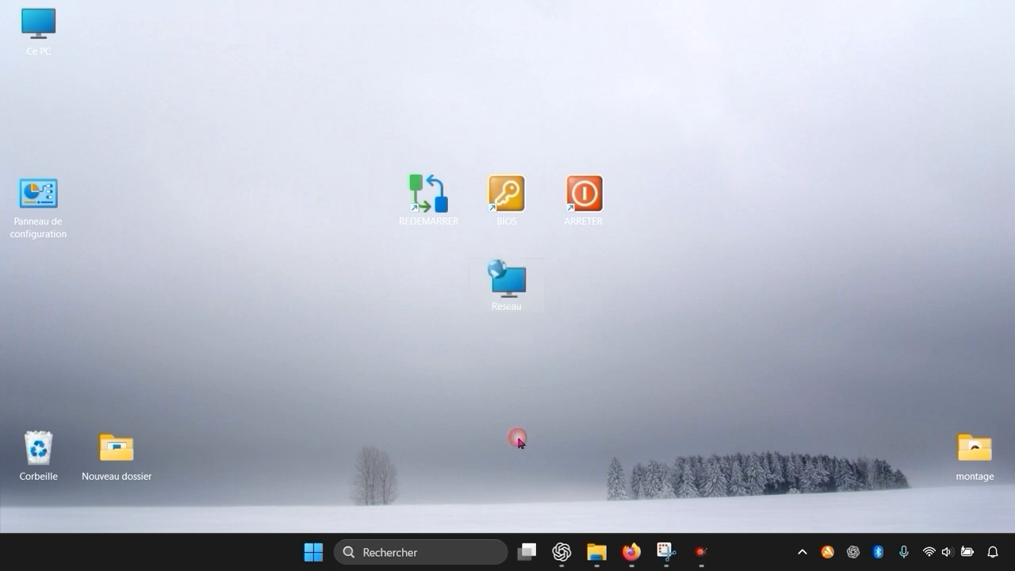
{"action": "left_click_drag", "start_coordinate": [59, 222], "coordinate": [450, 306]}
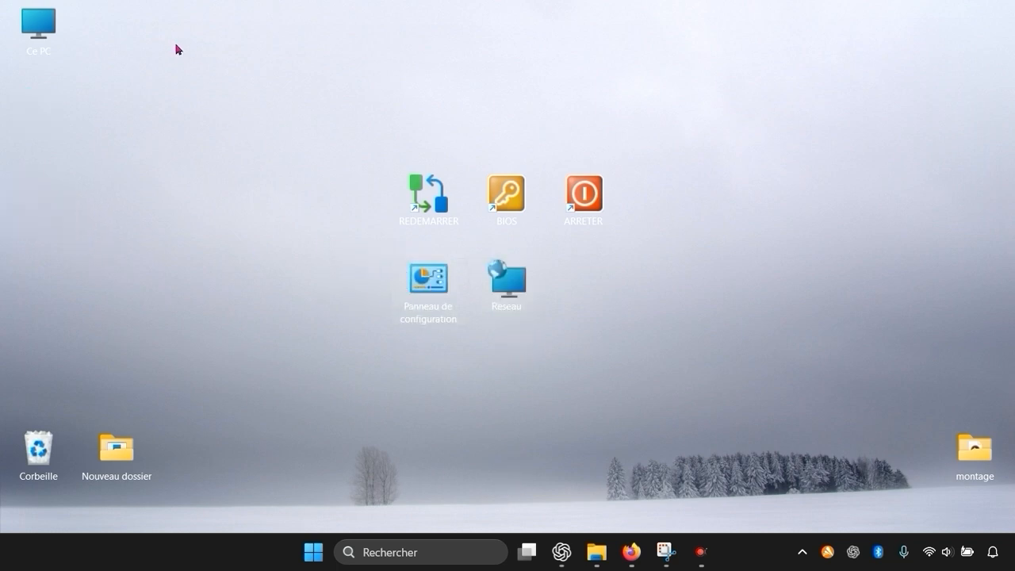
{"action": "left_click_drag", "start_coordinate": [82, 25], "coordinate": [660, 356]}
{"action": "left_click", "coordinate": [669, 346]}
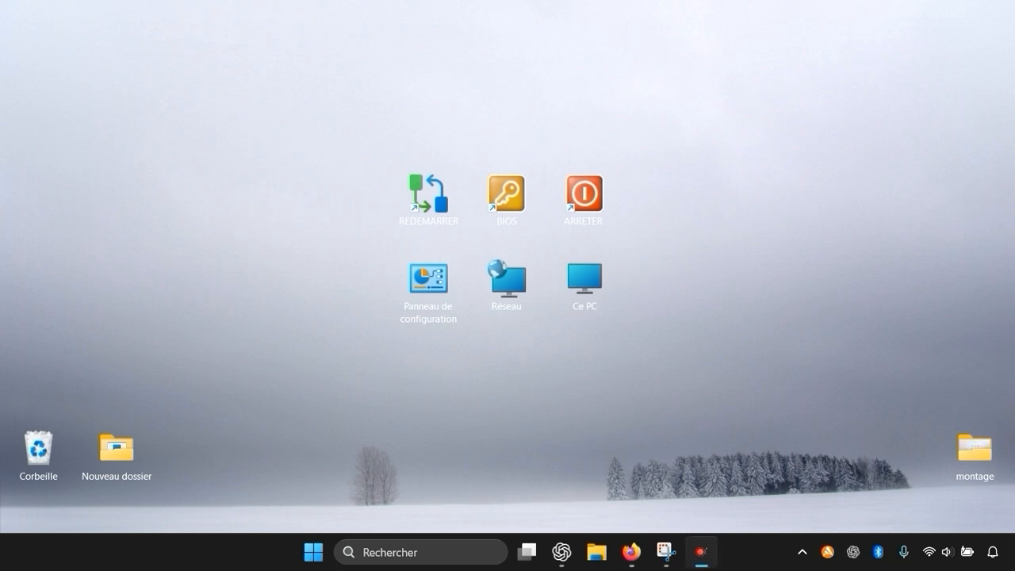
- Open File Explorer, move its window off the desktop's edge and create a desktop shortcut to the Téléchargements folder
{"action": "left_click", "coordinate": [596, 553]}
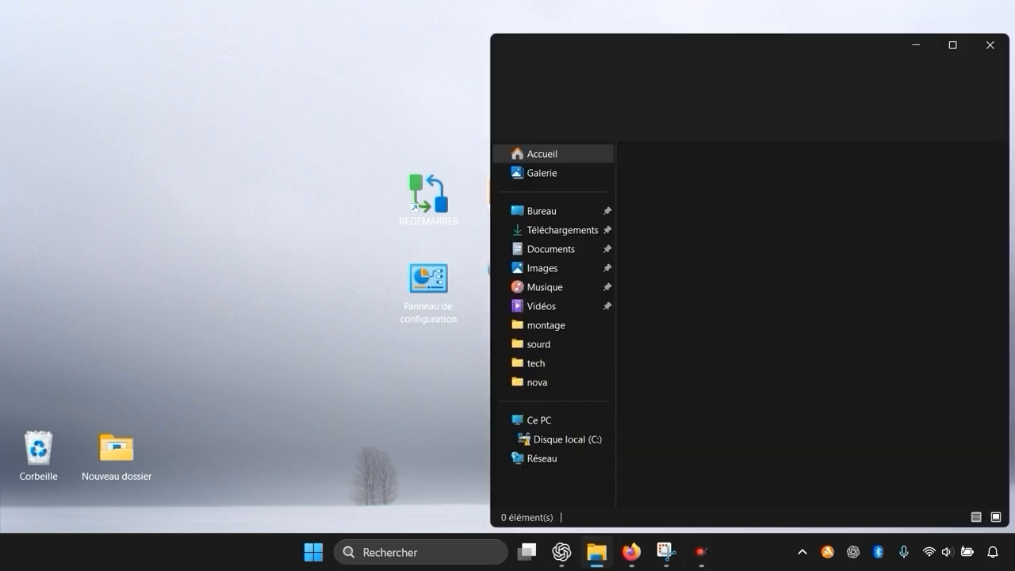
{"action": "left_click_drag", "start_coordinate": [842, 50], "coordinate": [507, 34]}
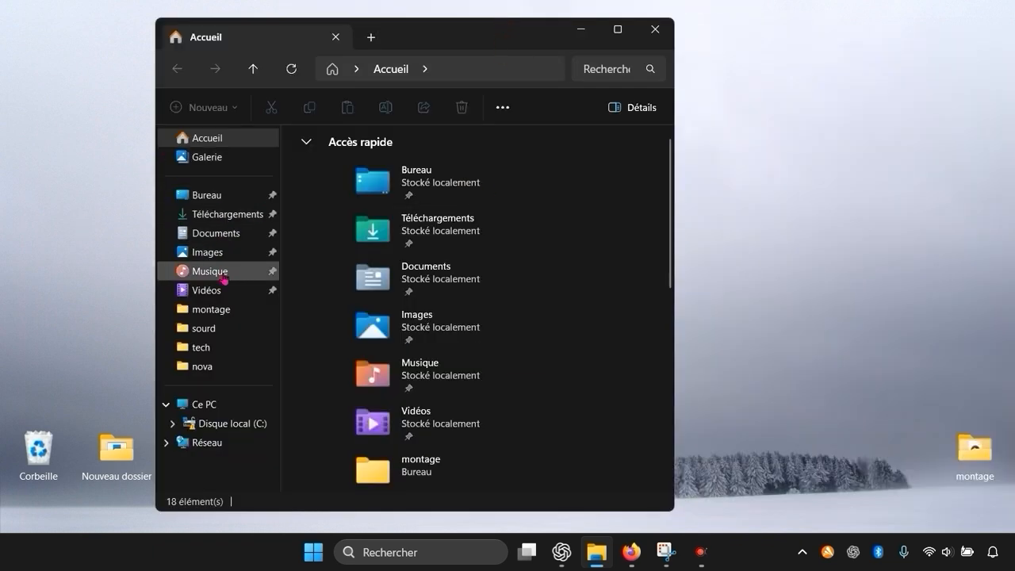
{"action": "right_click", "coordinate": [217, 218]}
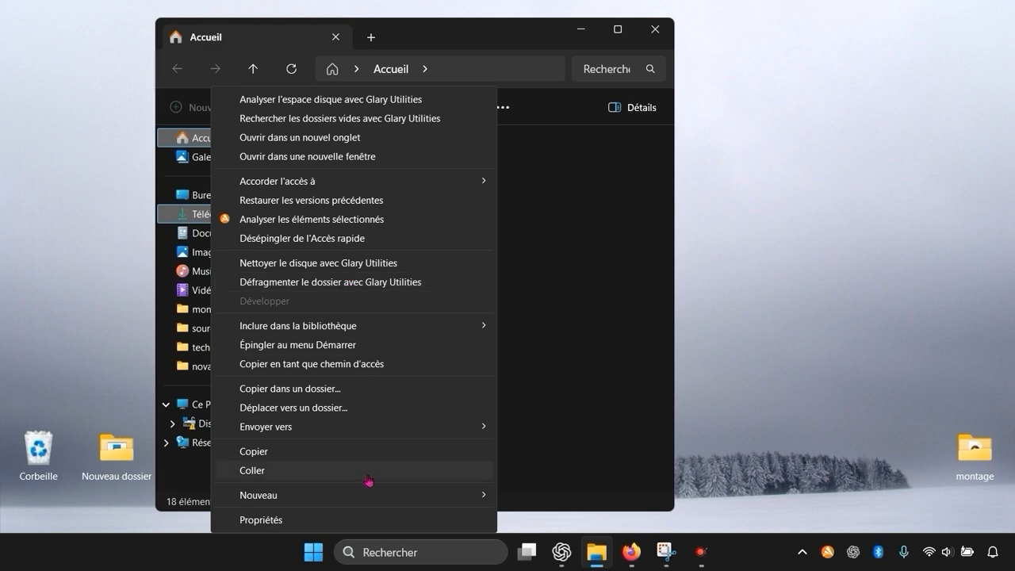
{"action": "mouse_move", "coordinate": [362, 501]}
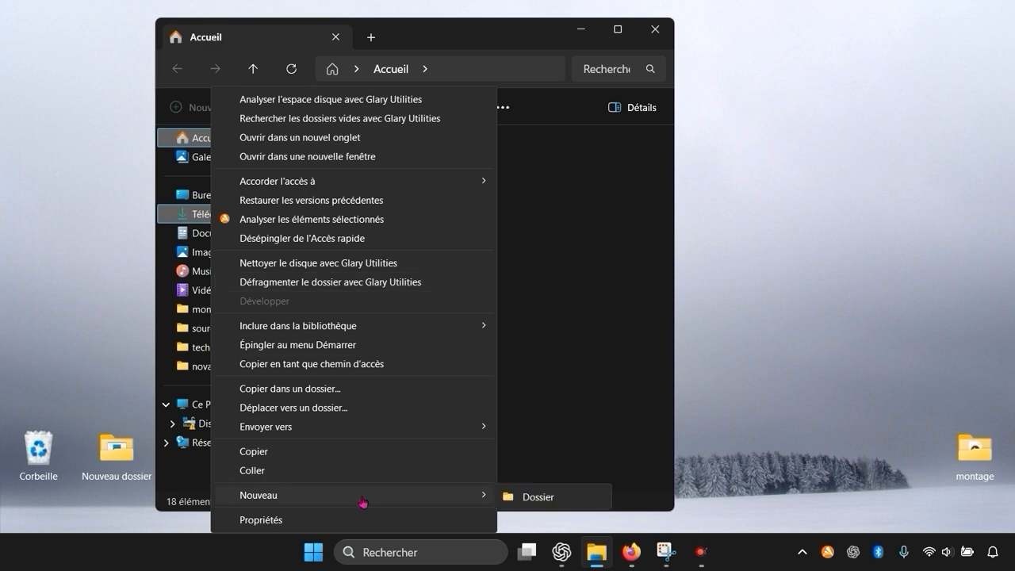
{"action": "mouse_move", "coordinate": [361, 431]}
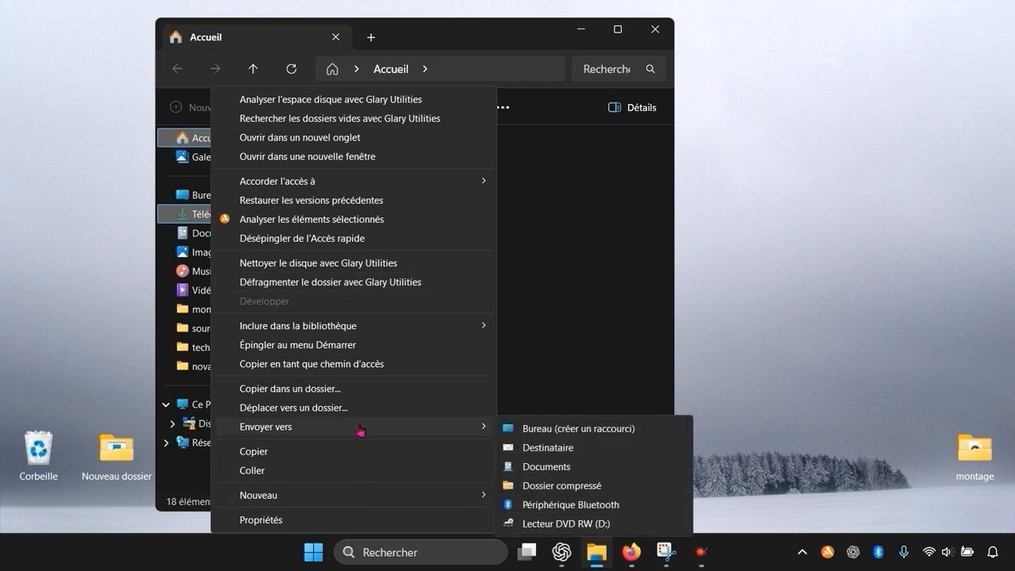
{"action": "left_click", "coordinate": [537, 433]}
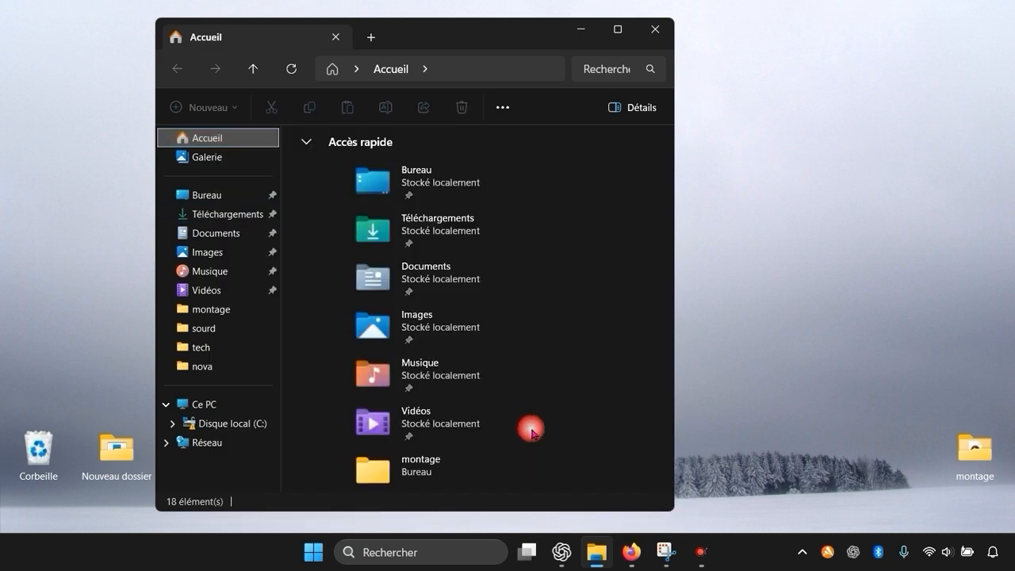
- Create desktop shortcuts to the Documents and Images folders
{"action": "right_click", "coordinate": [227, 232]}
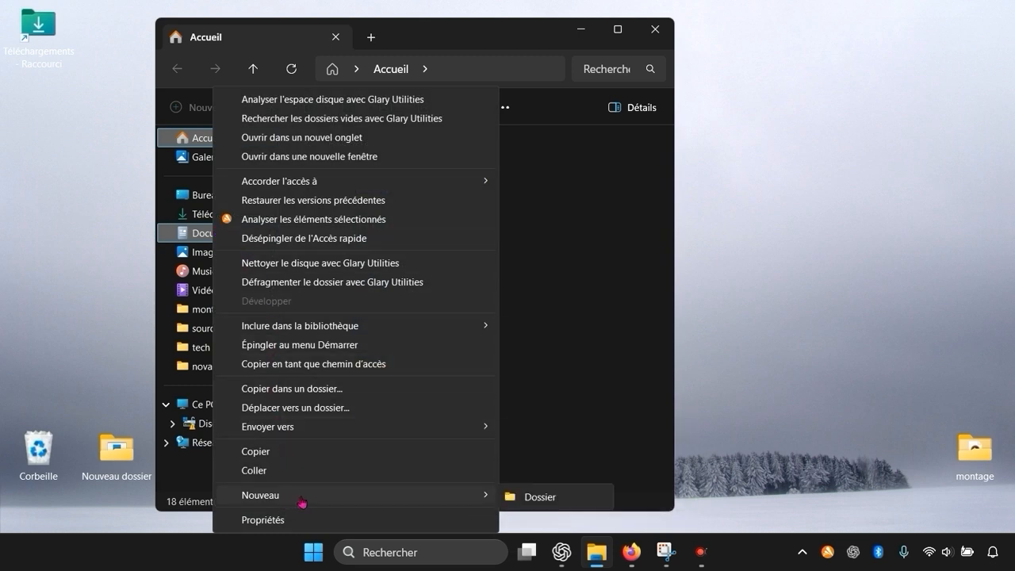
{"action": "mouse_move", "coordinate": [469, 427]}
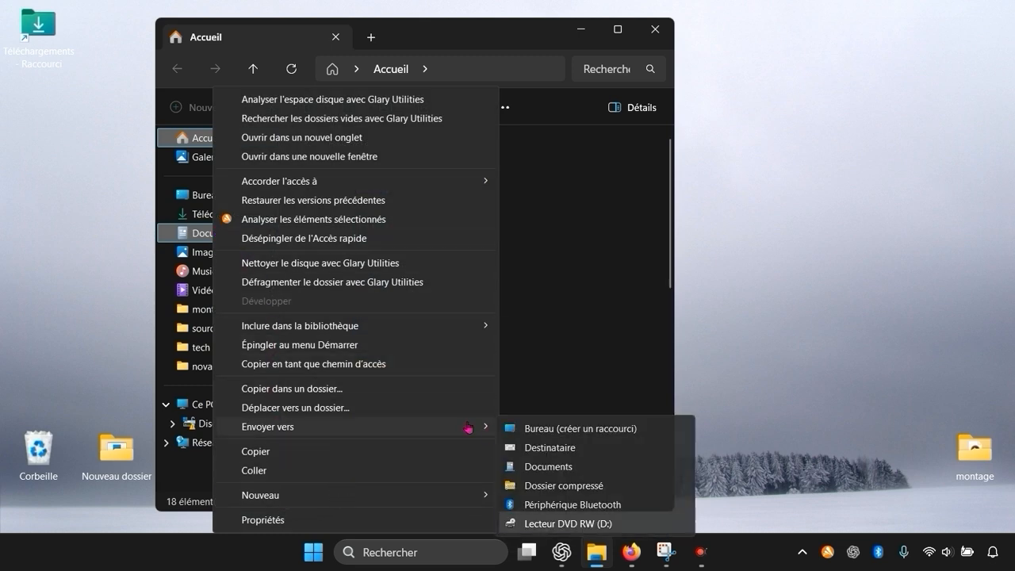
{"action": "left_click", "coordinate": [547, 430]}
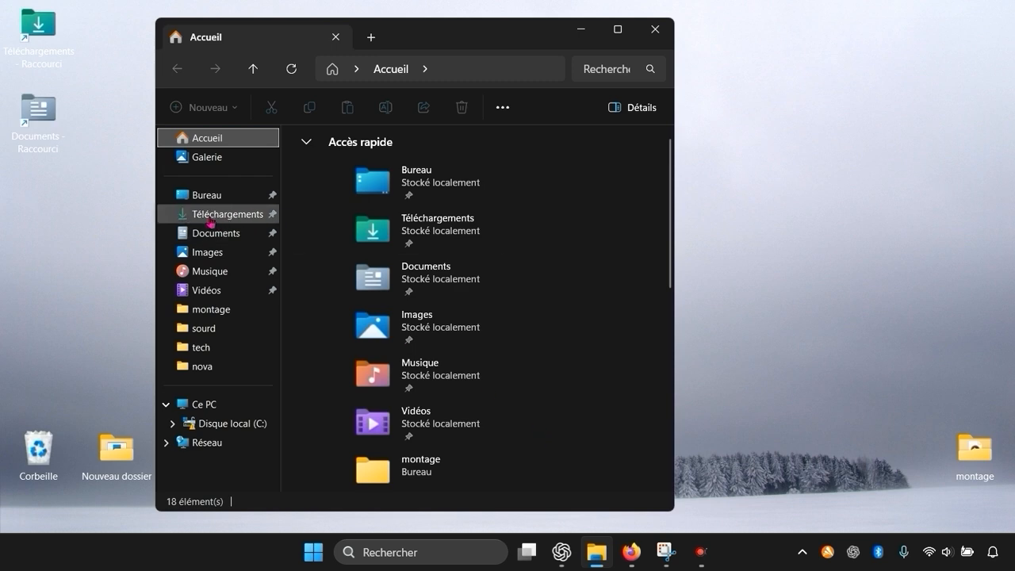
{"action": "right_click", "coordinate": [212, 254]}
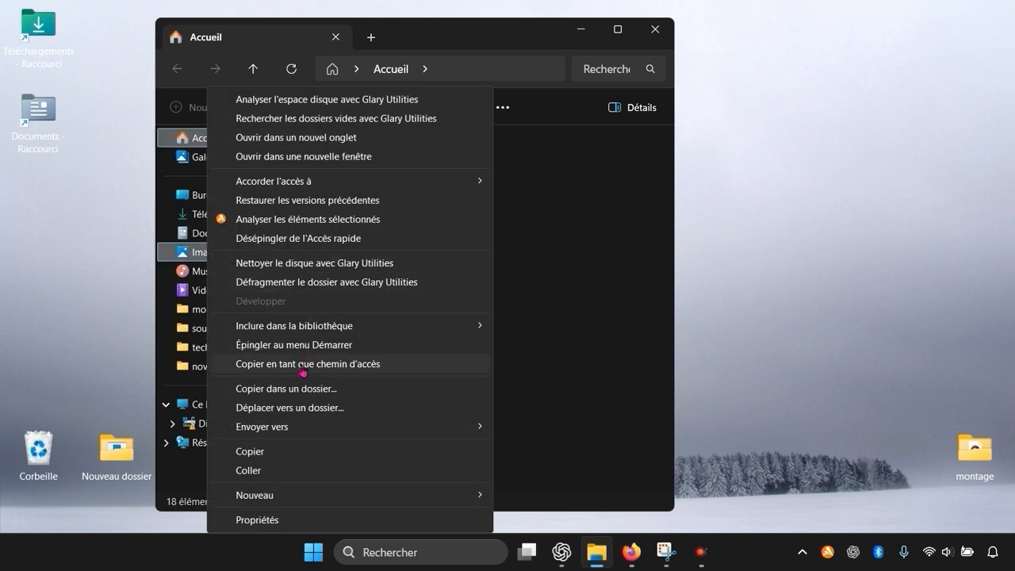
{"action": "mouse_move", "coordinate": [332, 429]}
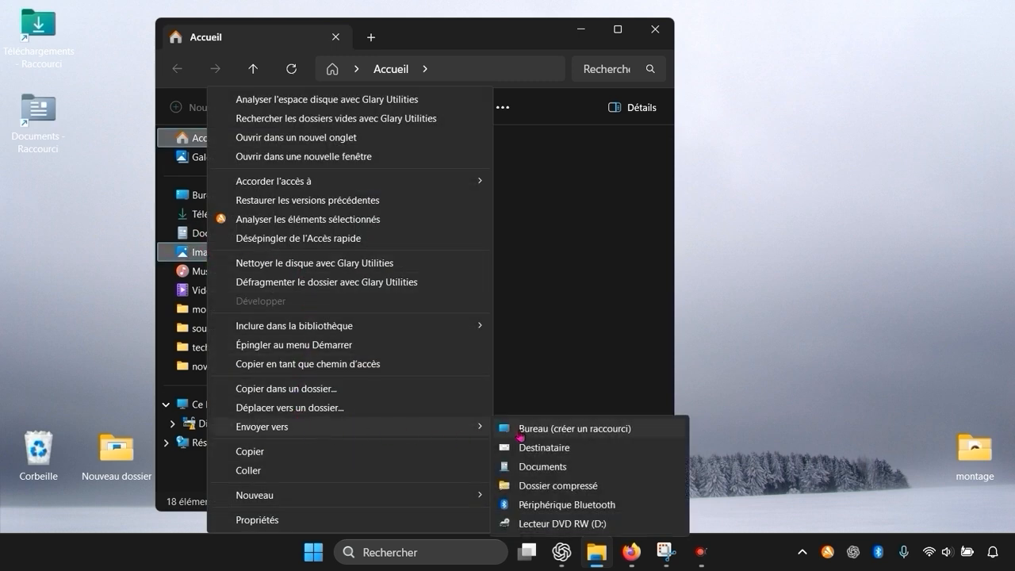
{"action": "left_click", "coordinate": [521, 428]}
- Create desktop shortcuts to the Musique and Vidéos folders, then minimize the File Explorer window
{"action": "right_click", "coordinate": [190, 272]}
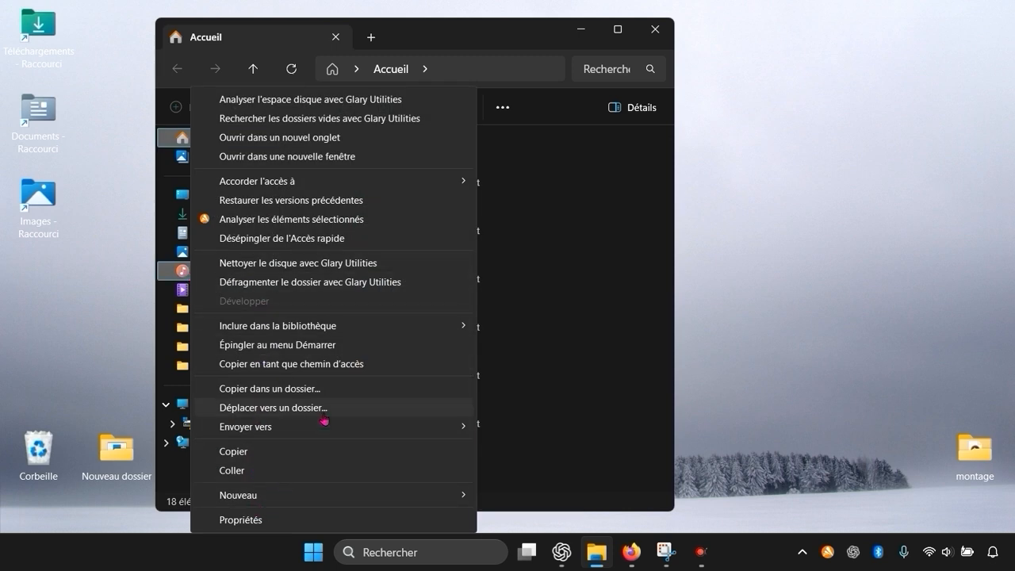
{"action": "mouse_move", "coordinate": [324, 427]}
{"action": "left_click", "coordinate": [504, 435]}
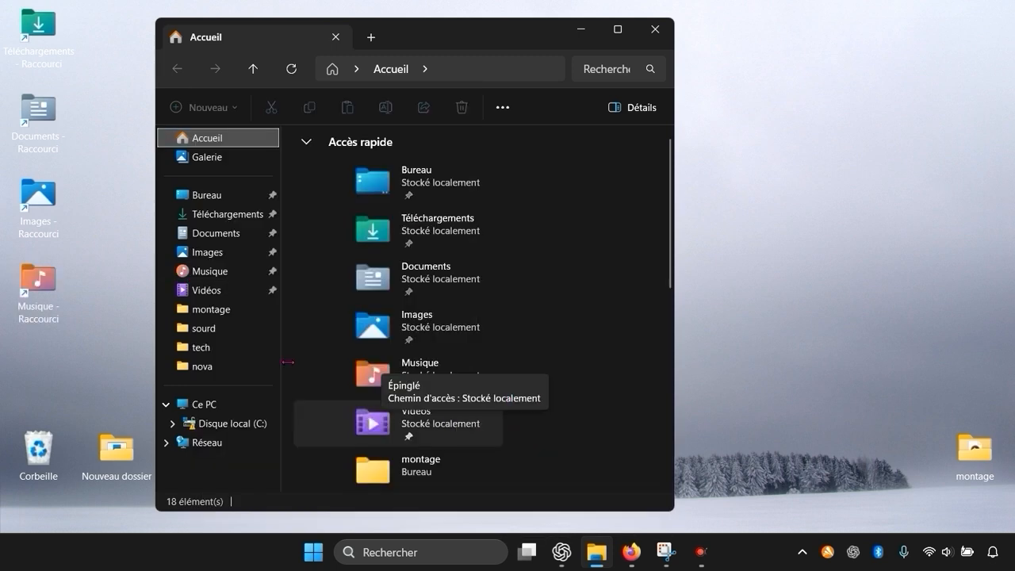
{"action": "right_click", "coordinate": [214, 300]}
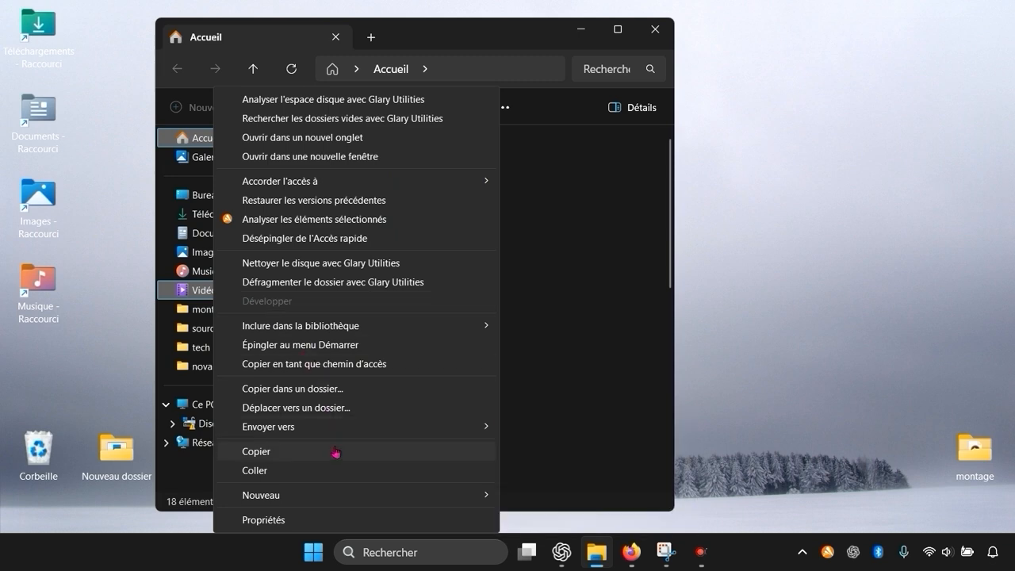
{"action": "mouse_move", "coordinate": [353, 433]}
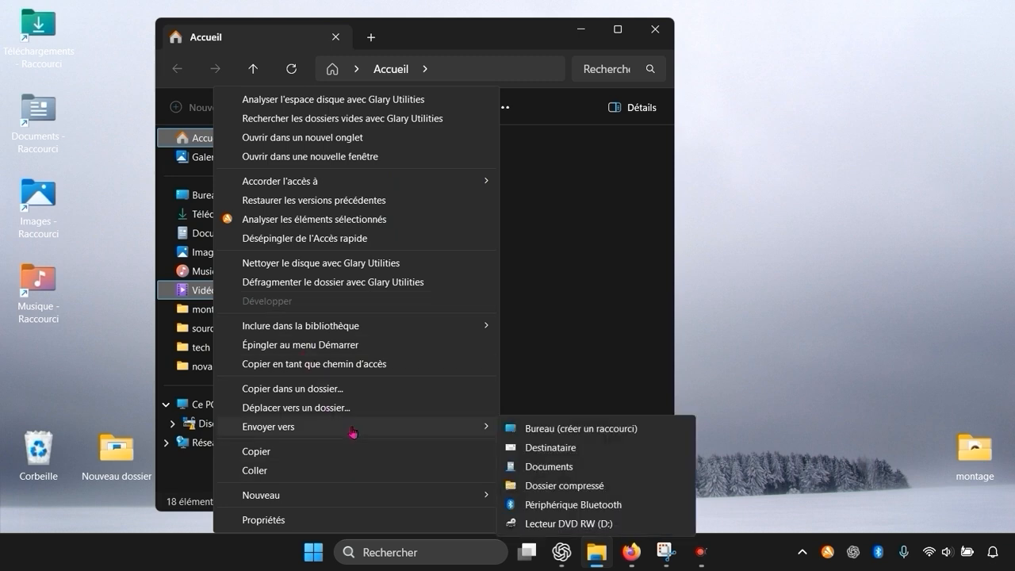
{"action": "left_click", "coordinate": [527, 428]}
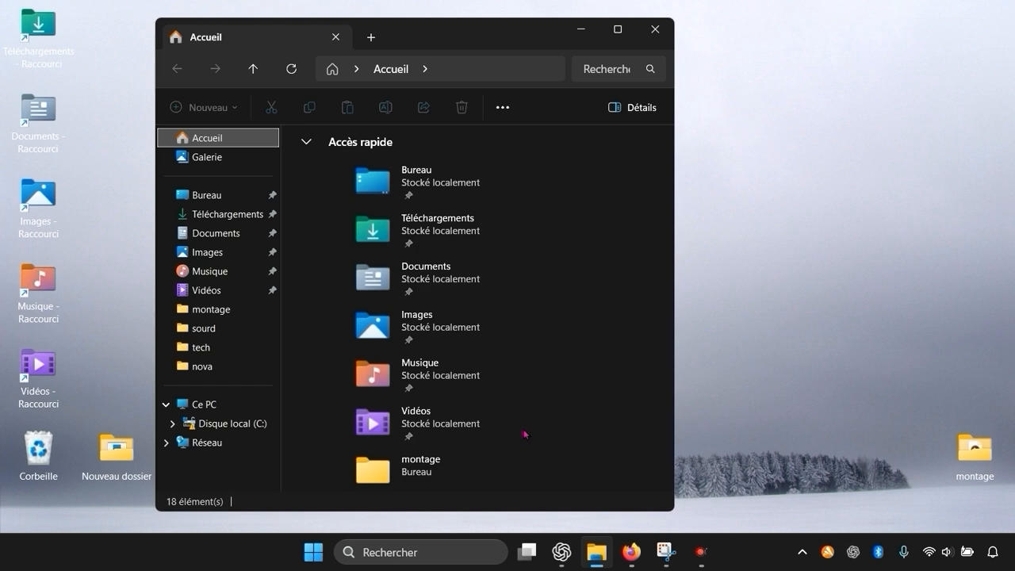
{"action": "left_click", "coordinate": [579, 30]}
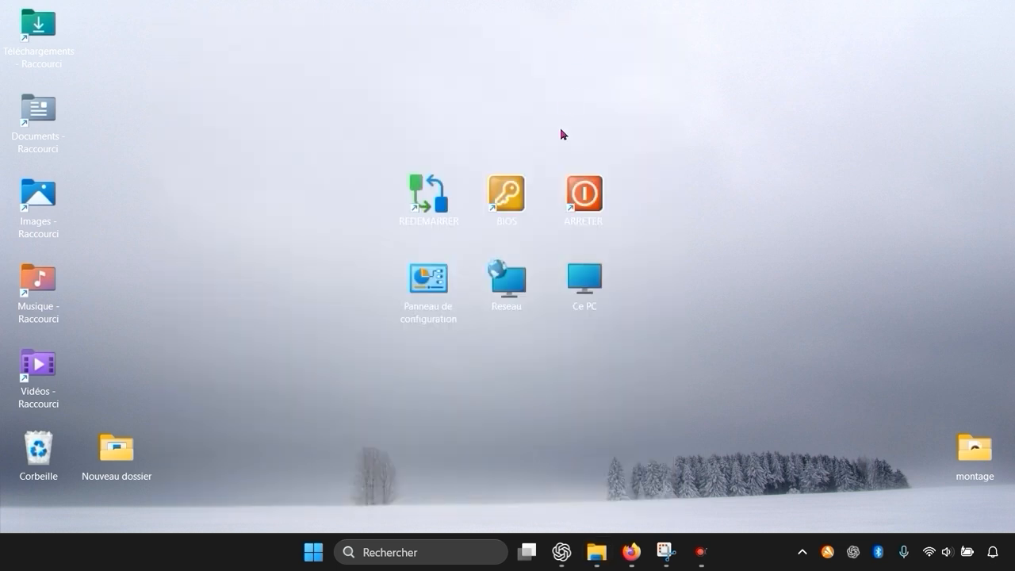
- Arrange the Documents, Images, Musique, Vidéos and Téléchargements shortcuts in one row below the Panneau de configuration row
{"action": "left_click_drag", "start_coordinate": [68, 38], "coordinate": [793, 370]}
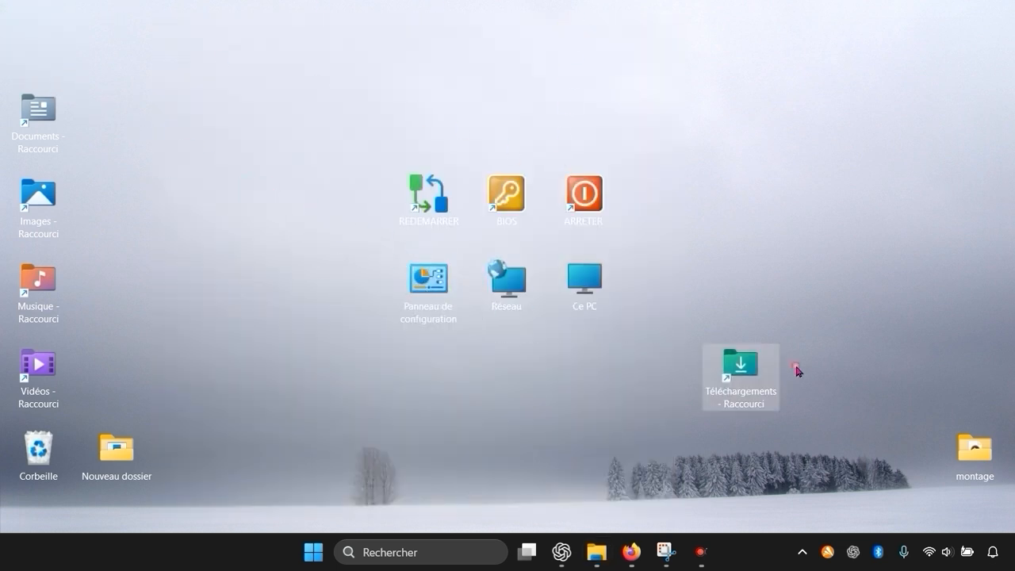
{"action": "left_click_drag", "start_coordinate": [38, 115], "coordinate": [350, 374]}
{"action": "left_click_drag", "start_coordinate": [38, 198], "coordinate": [442, 401]}
{"action": "left_click_drag", "start_coordinate": [40, 292], "coordinate": [507, 380]}
{"action": "left_click_drag", "start_coordinate": [38, 366], "coordinate": [600, 379]}
{"action": "left_click_drag", "start_coordinate": [742, 369], "coordinate": [698, 383]}
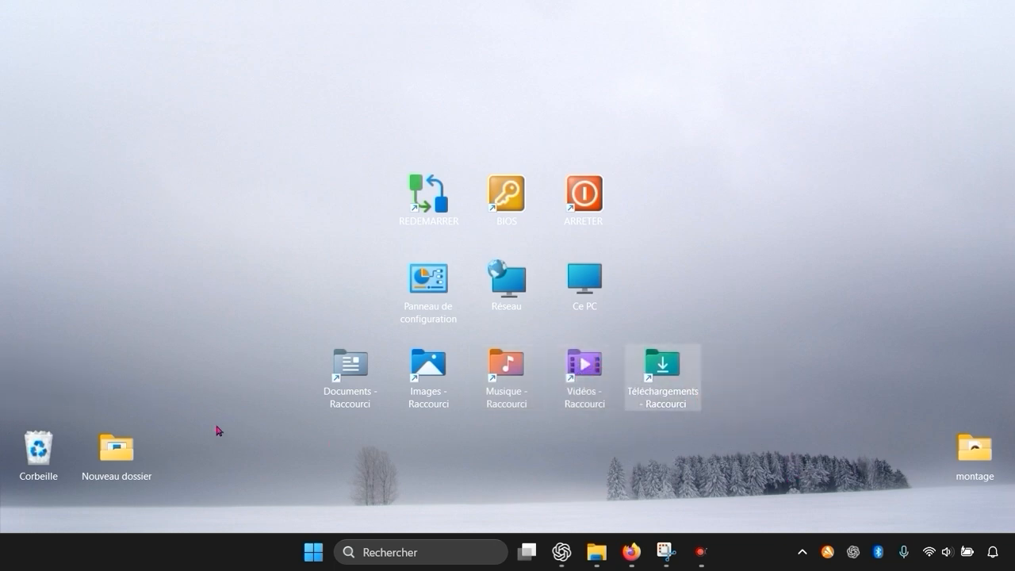
- Rename the "Documents - Raccourci" desktop shortcut as Documents
{"action": "left_click", "coordinate": [353, 395]}
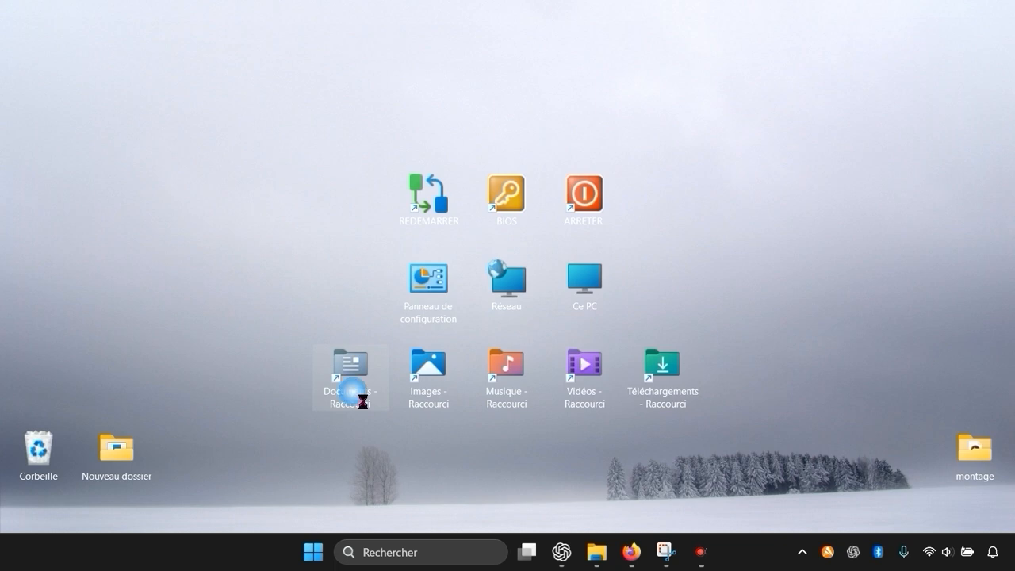
{"action": "right_click", "coordinate": [353, 395]}
{"action": "left_click", "coordinate": [401, 498]}
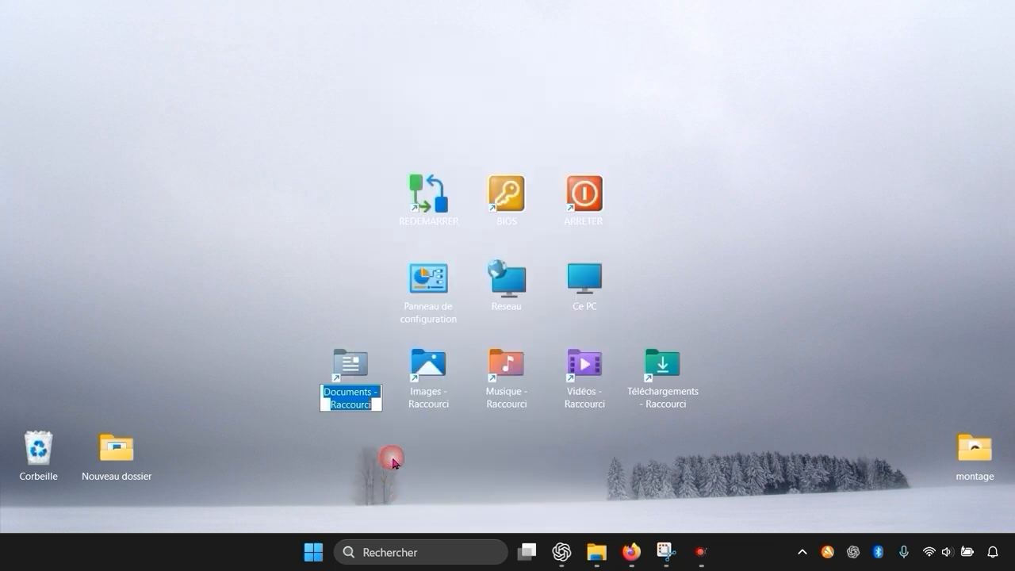
{"action": "left_click_drag", "start_coordinate": [384, 415], "coordinate": [288, 406]}
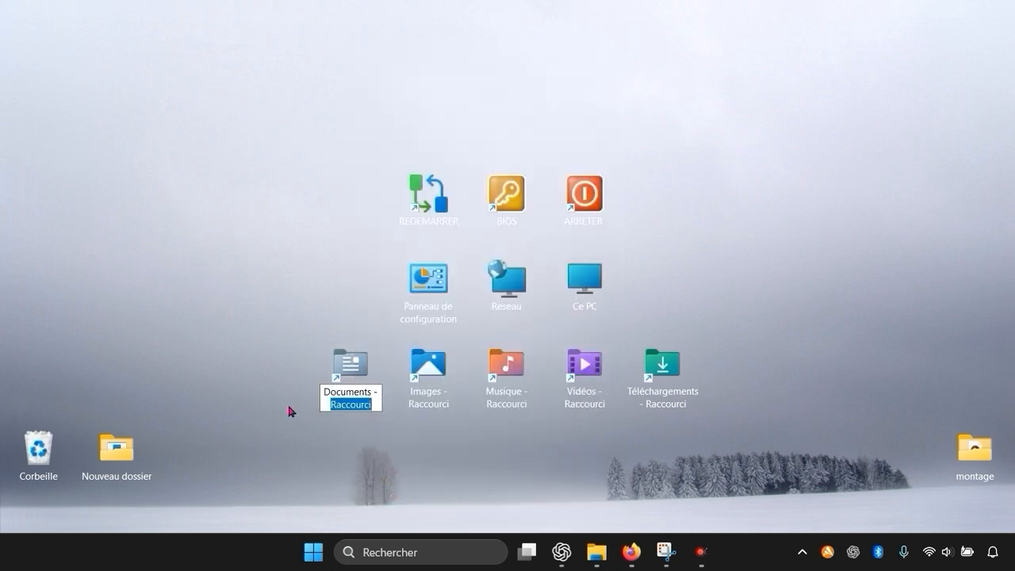
{"action": "key", "text": "BackSpace"}
{"action": "key", "text": "BackSpace"}
{"action": "key", "text": "BackSpace"}
{"action": "key", "text": "BackSpace"}
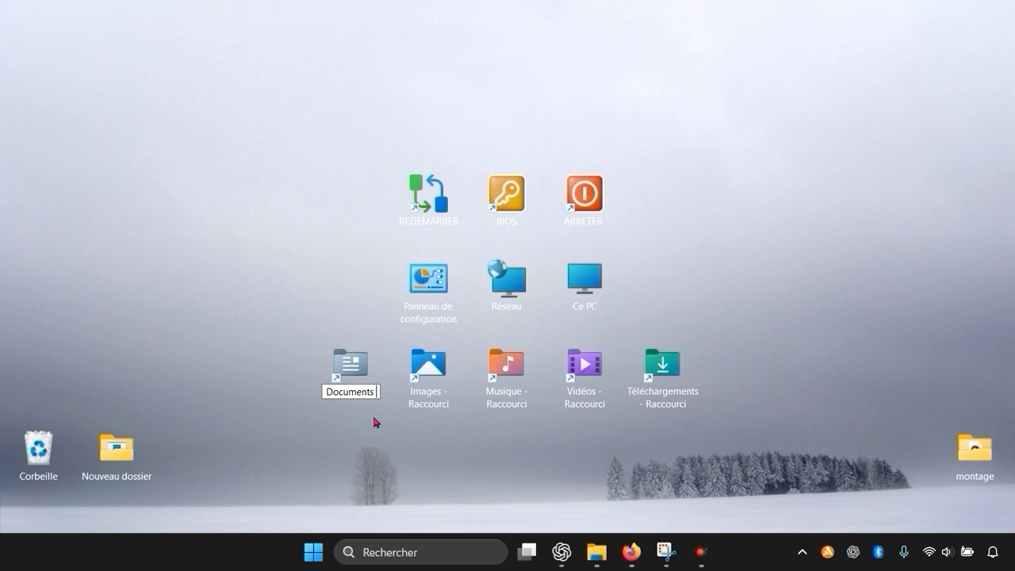
{"action": "left_click", "coordinate": [398, 425]}
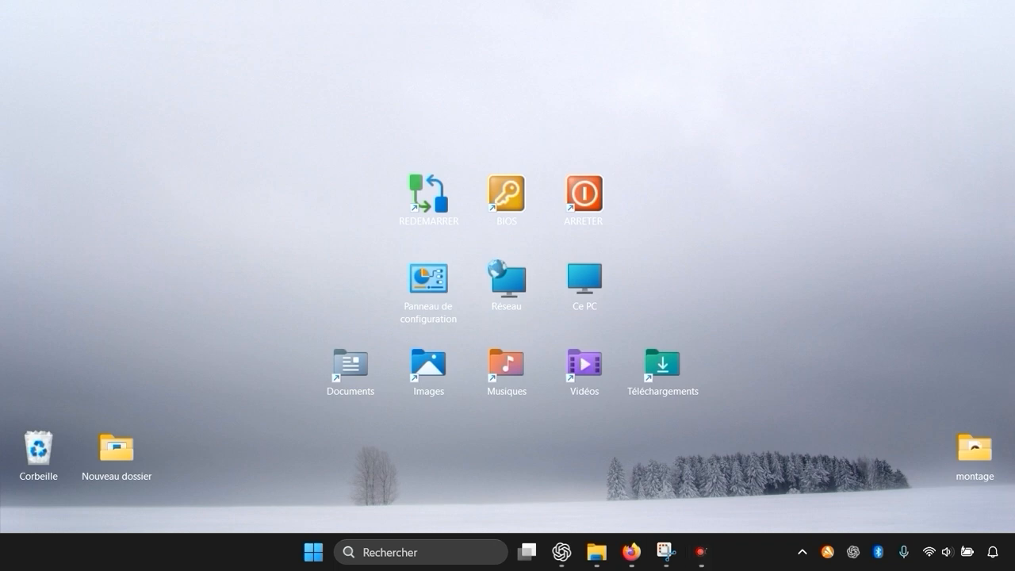
- Start a new desktop shortcut whose target is devmgmt.msc and continue to its naming page
{"action": "right_click", "coordinate": [654, 441]}
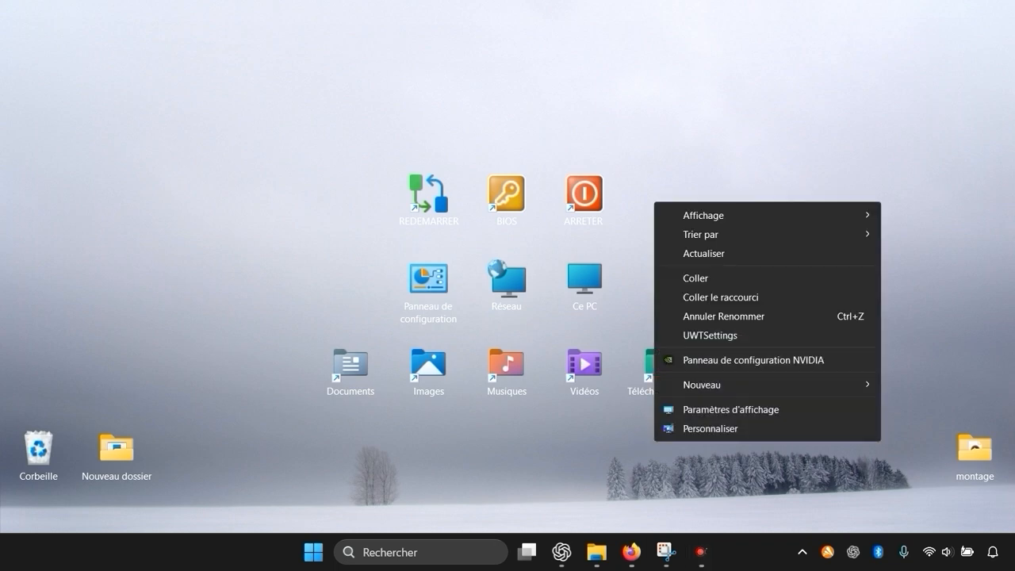
{"action": "mouse_move", "coordinate": [703, 386]}
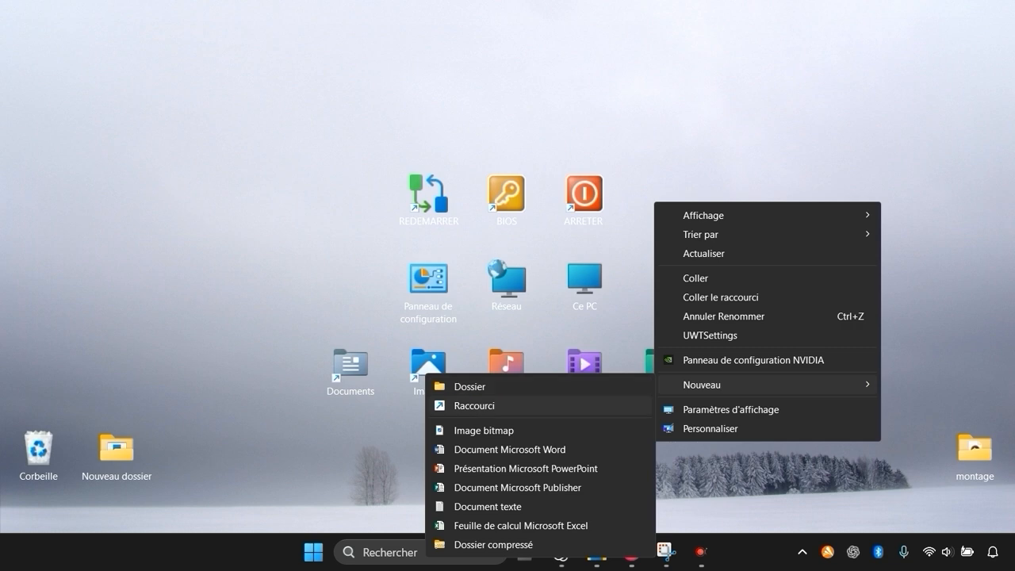
{"action": "left_click", "coordinate": [474, 405]}
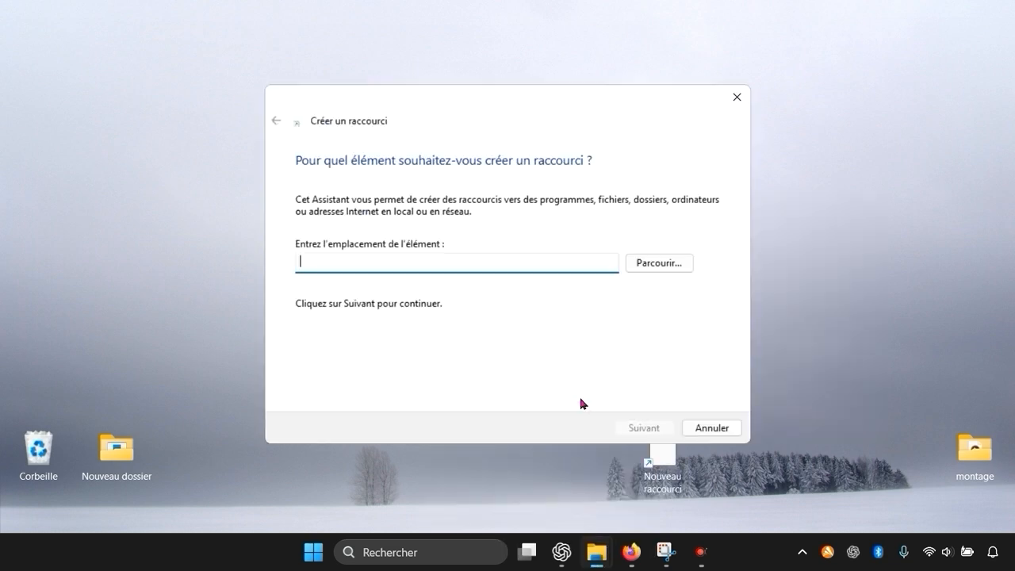
{"action": "type", "text": "dev"}
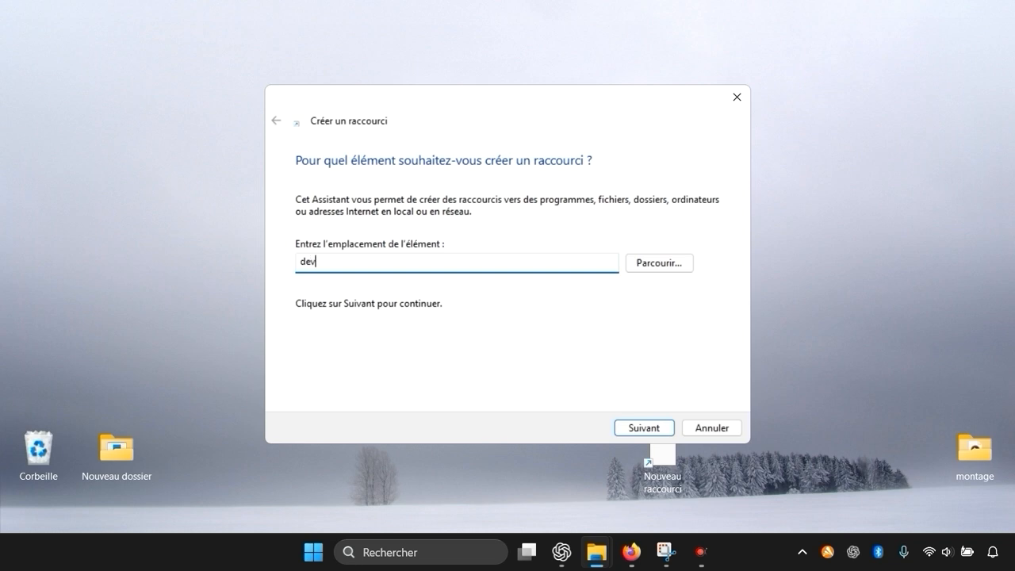
{"action": "type", "text": "mgmt.msc"}
{"action": "left_click", "coordinate": [632, 429]}
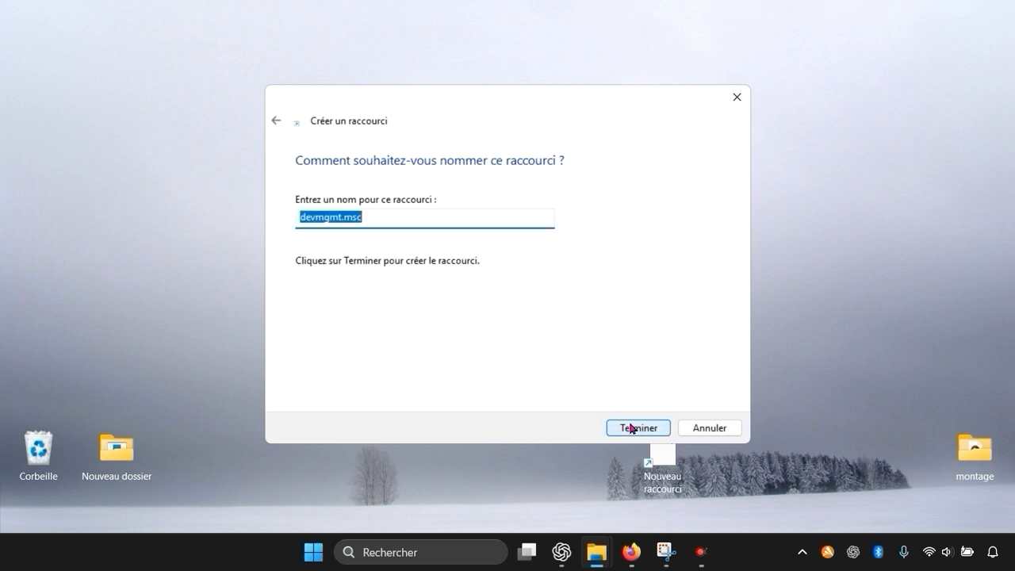
- Name the new shortcut "Gestionnaire de périfériques" and finish creating it
{"action": "type", "text": "ges"}
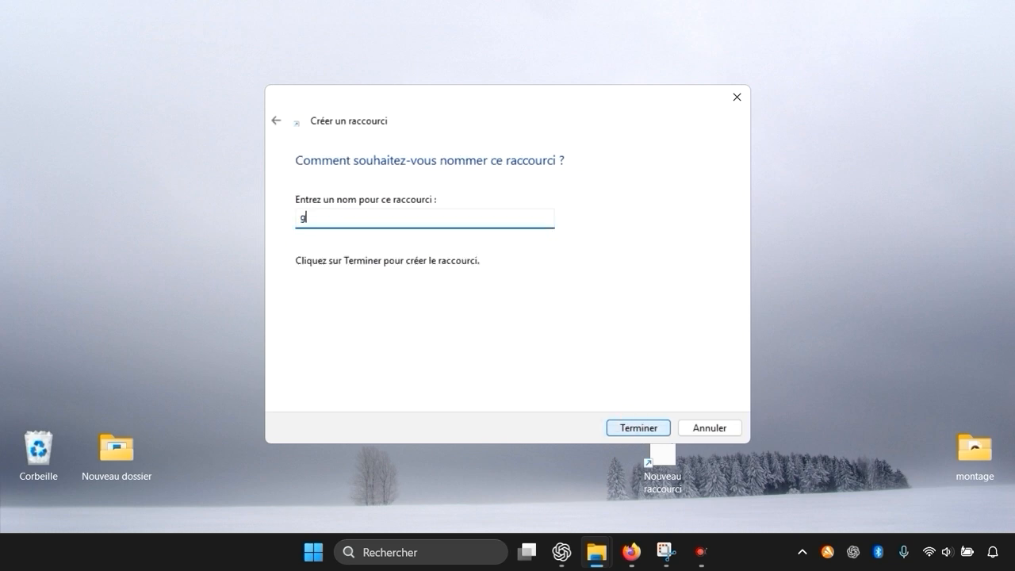
{"action": "key", "text": "BackSpace"}
{"action": "key", "text": "BackSpace"}
{"action": "key", "text": "BackSpace"}
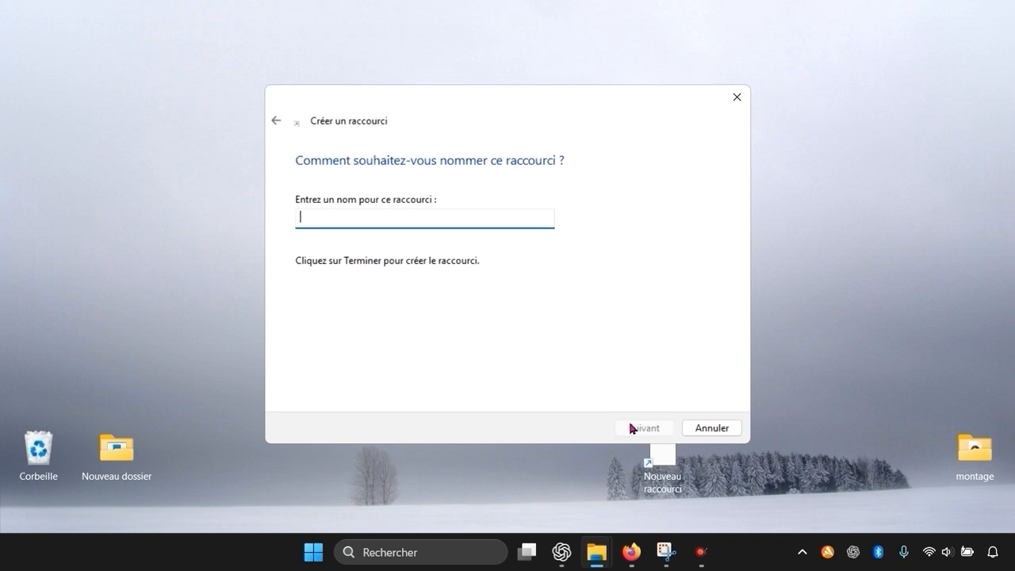
{"action": "type", "text": "Gestionnaire des"}
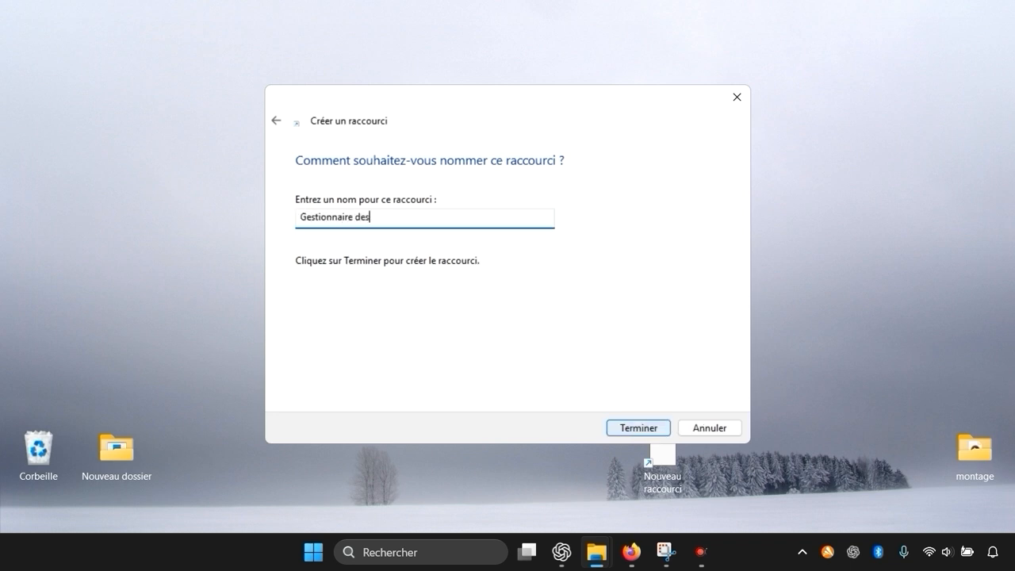
{"action": "key", "text": "BackSpace"}
{"action": "type", "text": "périfériques"}
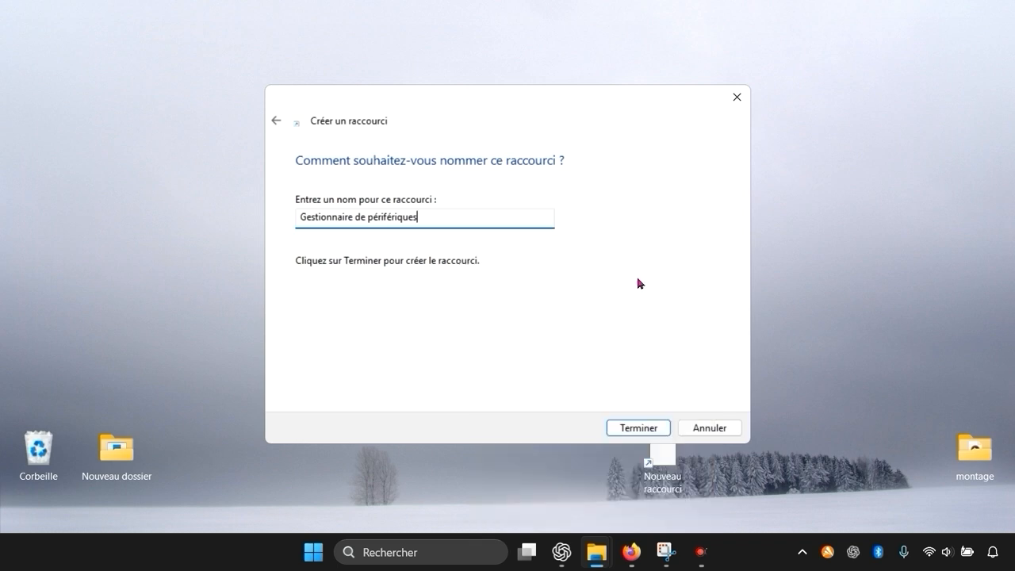
{"action": "left_click", "coordinate": [639, 427]}
- Place the Gestionnaire de périfériques shortcut above REDEMARRER, open it to test it and close its window
{"action": "left_click_drag", "start_coordinate": [662, 449], "coordinate": [428, 133]}
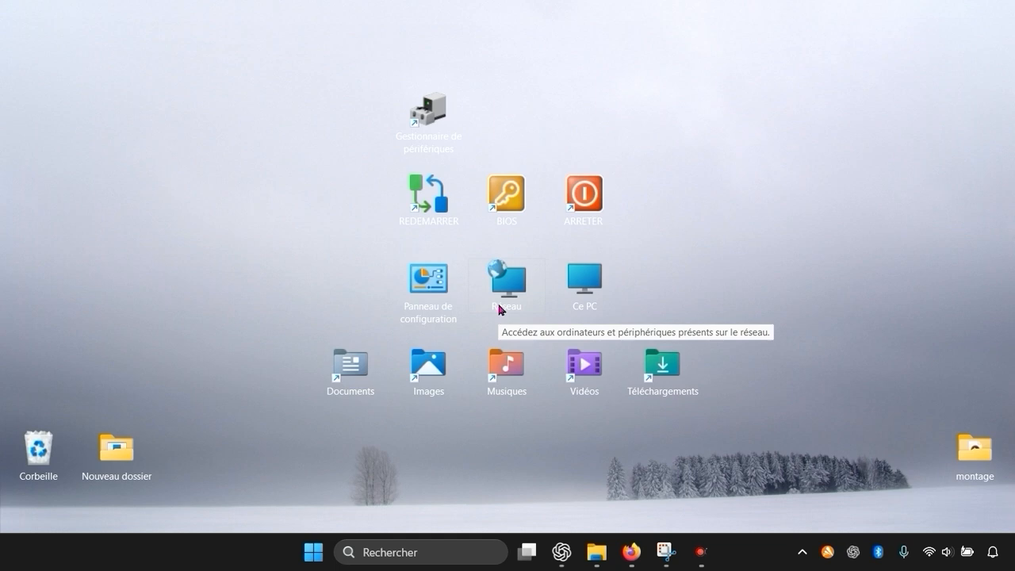
{"action": "double_click", "coordinate": [443, 139]}
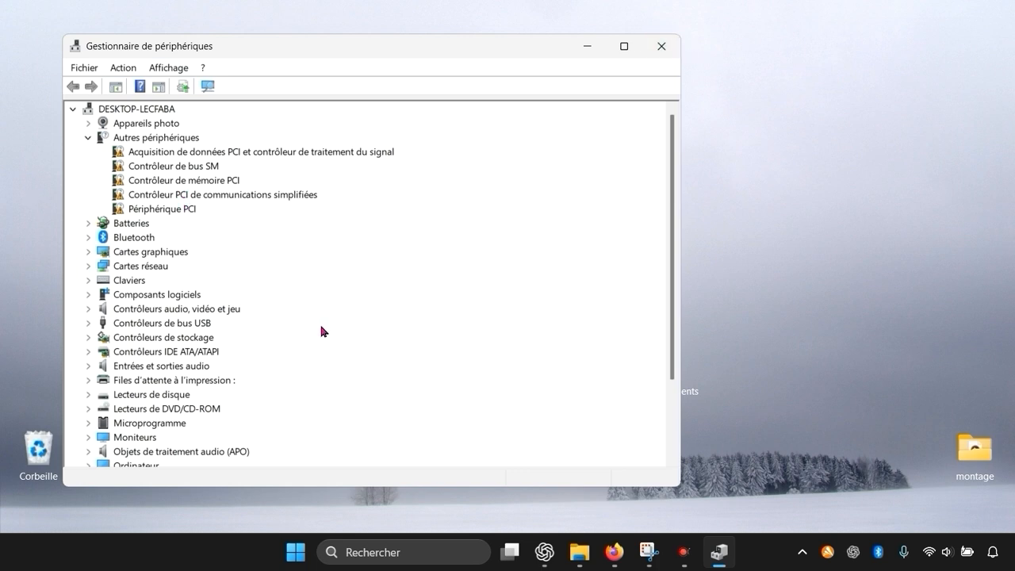
{"action": "key", "text": "alt+F4"}
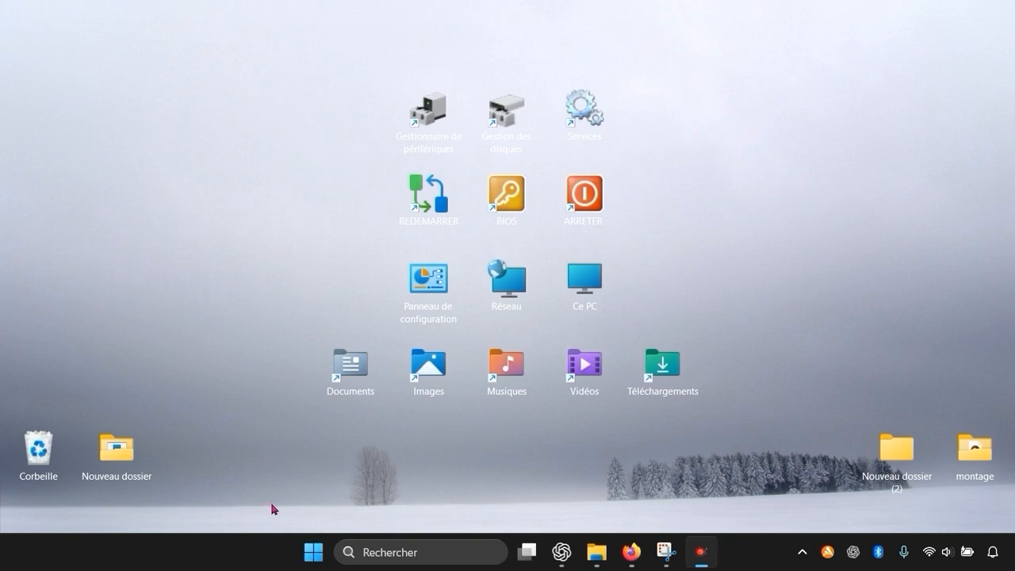
- Start a new desktop shortcut below Images with taskmgr as its target and continue to its naming page
{"action": "right_click", "coordinate": [411, 442]}
{"action": "mouse_move", "coordinate": [521, 384]}
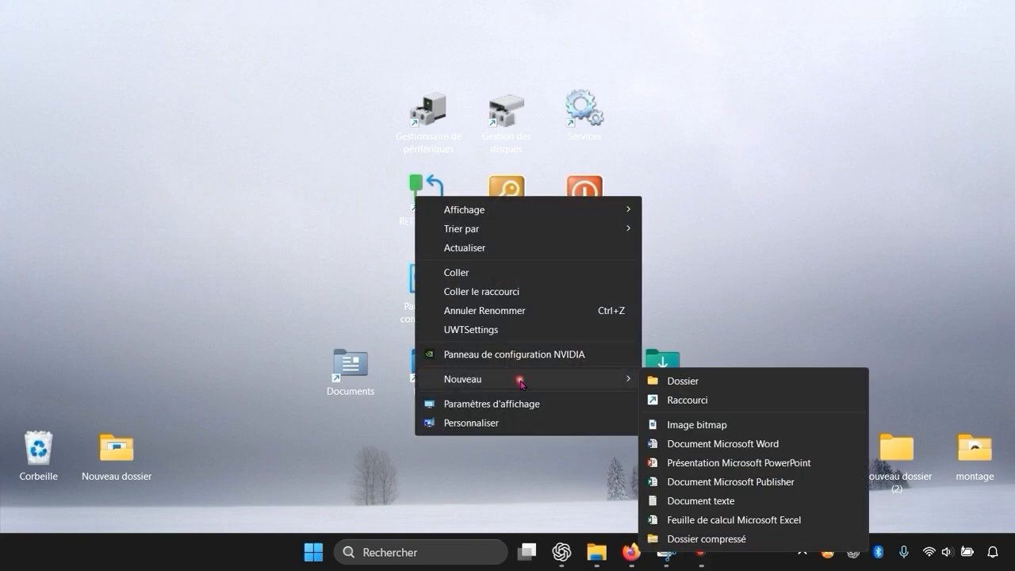
{"action": "left_click", "coordinate": [726, 400]}
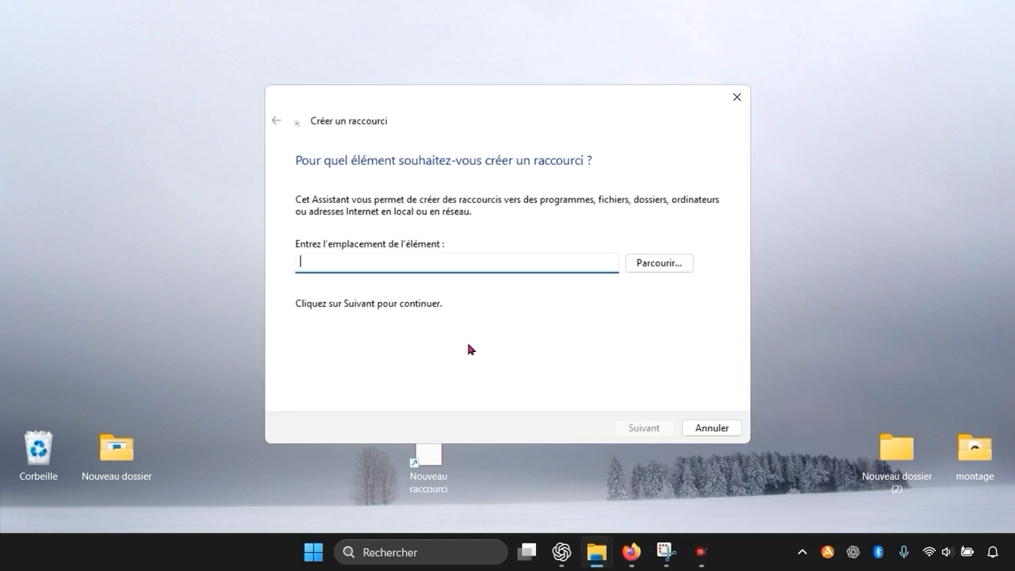
{"action": "type", "text": "ta"}
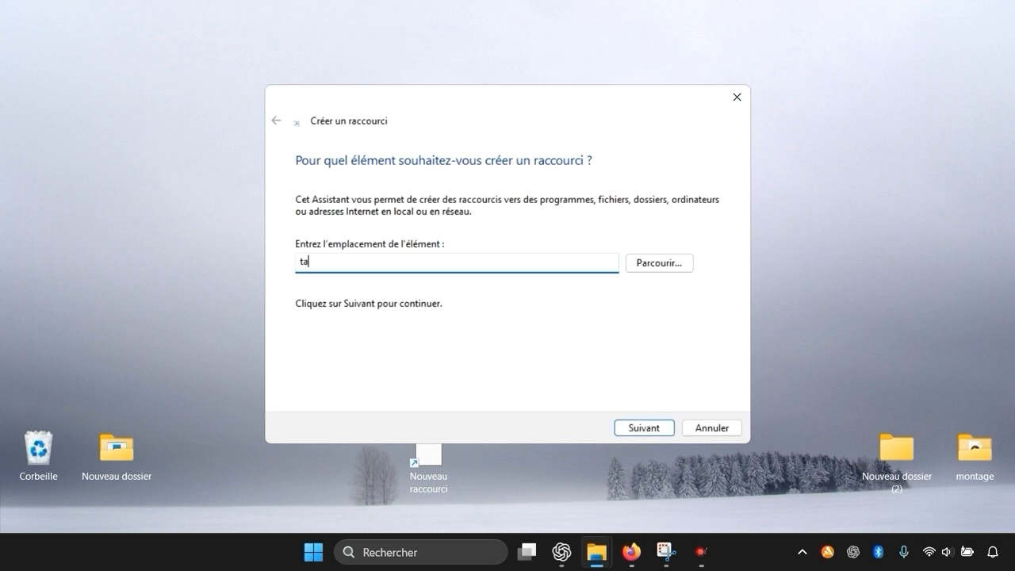
{"action": "type", "text": "ck"}
{"action": "key", "text": "BackSpace"}
{"action": "key", "text": "BackSpace"}
{"action": "type", "text": "skmgr"}
{"action": "key", "text": "Return"}
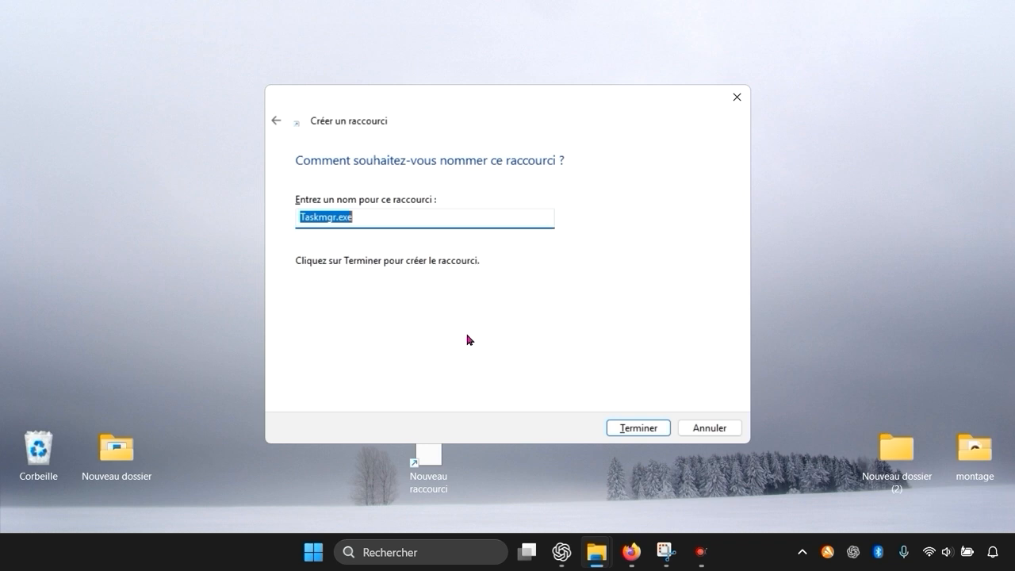
- Name the Taskmgr.exe shortcut "Gestionnaire des taches" and finish creating it
{"action": "type", "text": "Gestionn"}
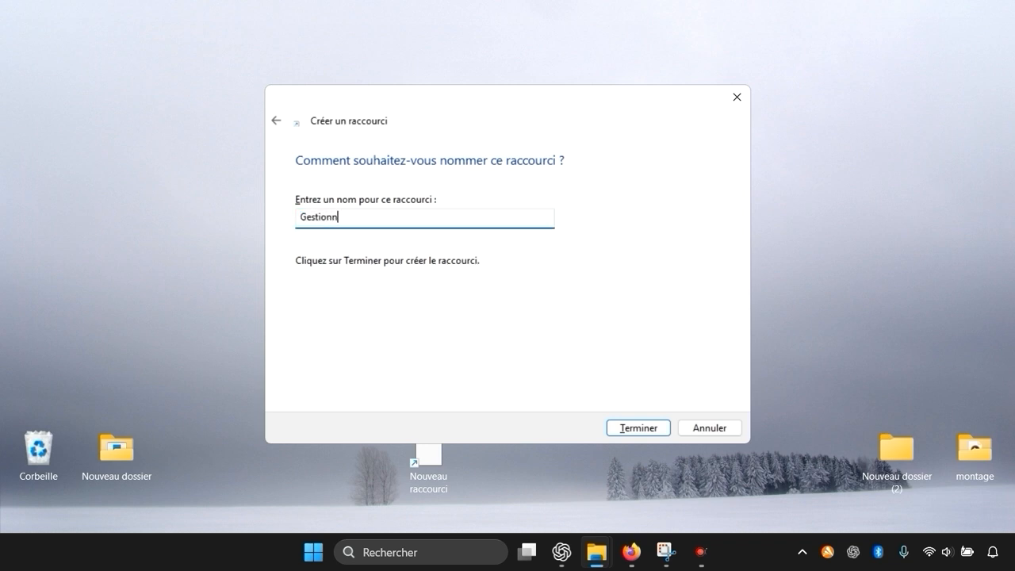
{"action": "type", "text": "aire des taches"}
{"action": "key", "text": "Return"}
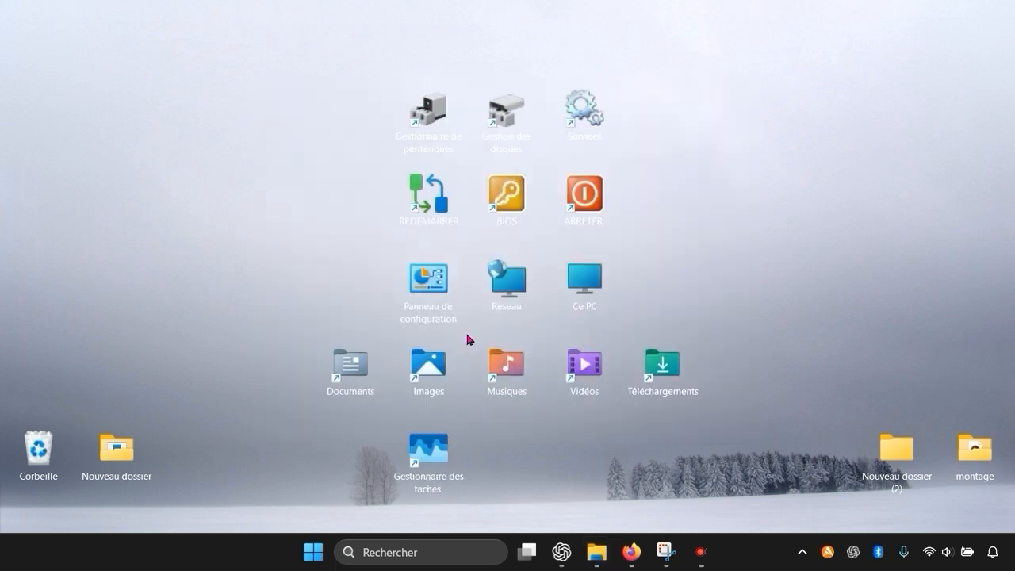
- Place the Gestionnaire des taches shortcut below Musiques, open it to test it and close its window
{"action": "mouse_move", "coordinate": [632, 552]}
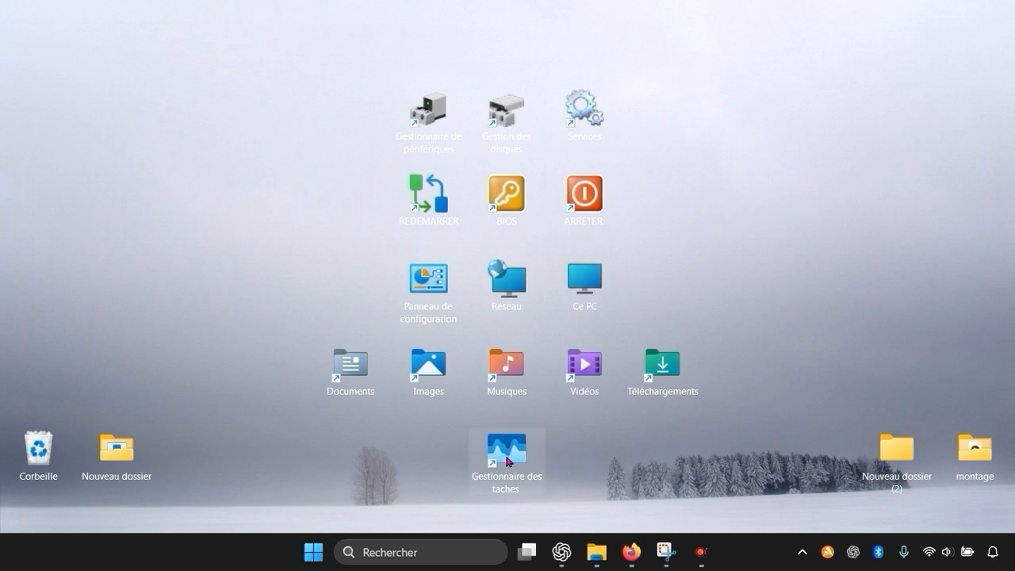
{"action": "double_click", "coordinate": [507, 461]}
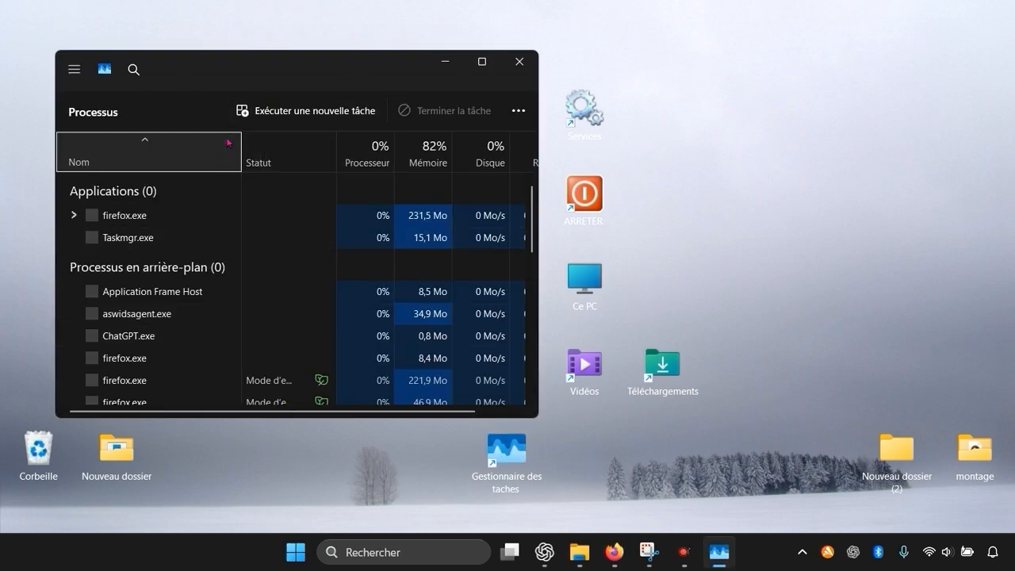
{"action": "left_click", "coordinate": [533, 70]}
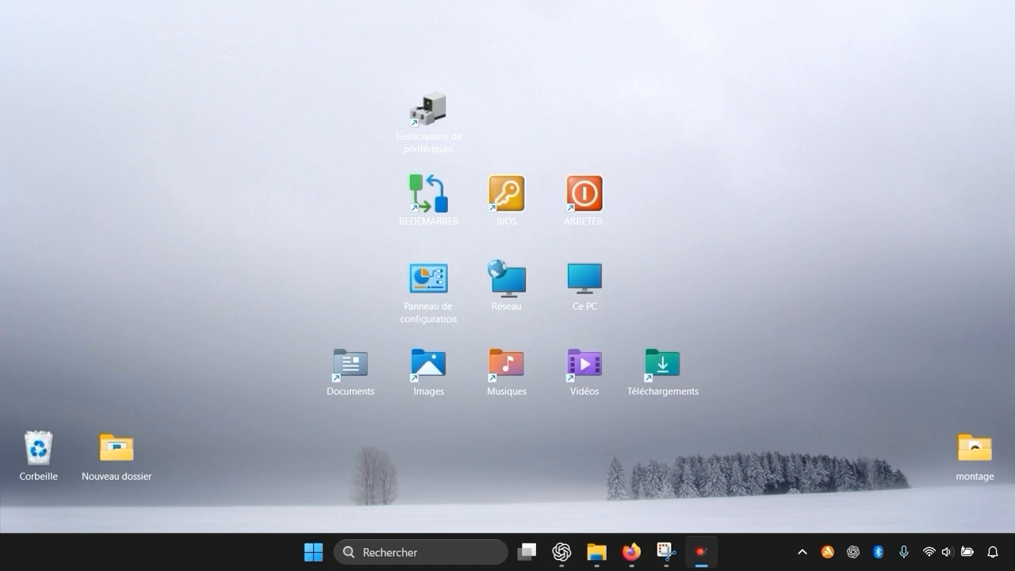
- Start a new desktop shortcut whose target is diskmgmt.msc and continue to its naming page
{"action": "right_click", "coordinate": [703, 243]}
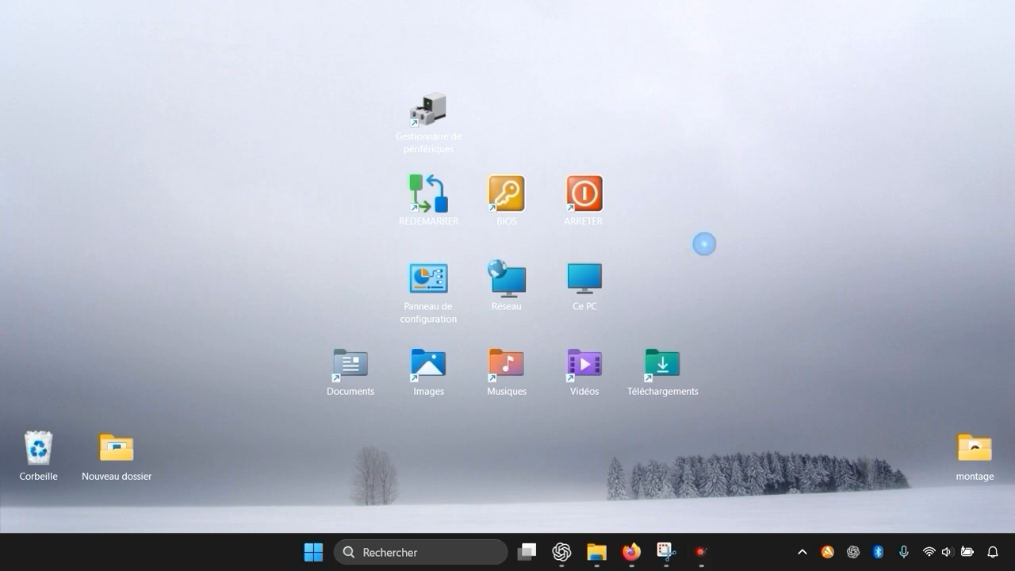
{"action": "mouse_move", "coordinate": [802, 427]}
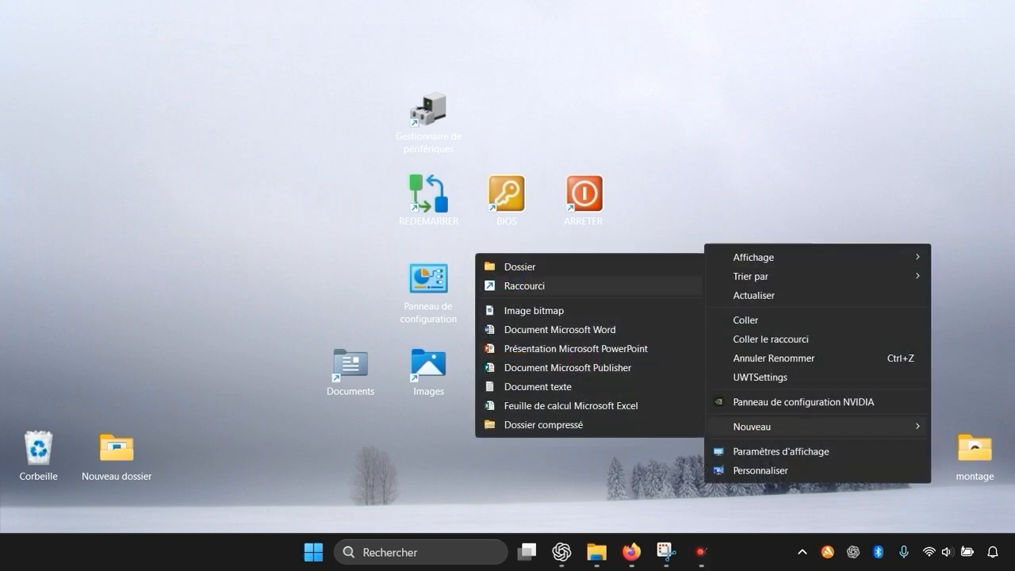
{"action": "left_click", "coordinate": [570, 287]}
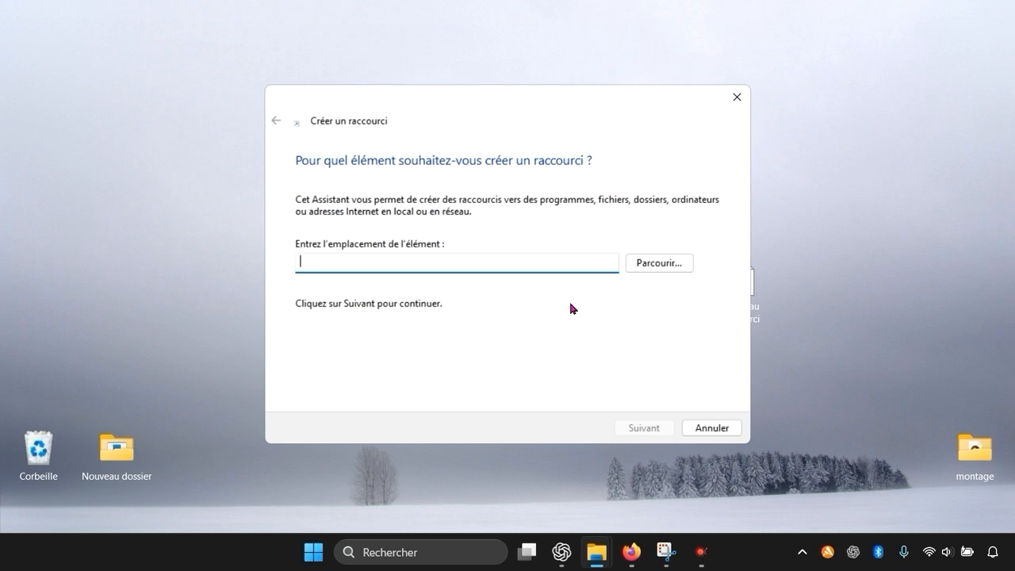
{"action": "type", "text": "disk"}
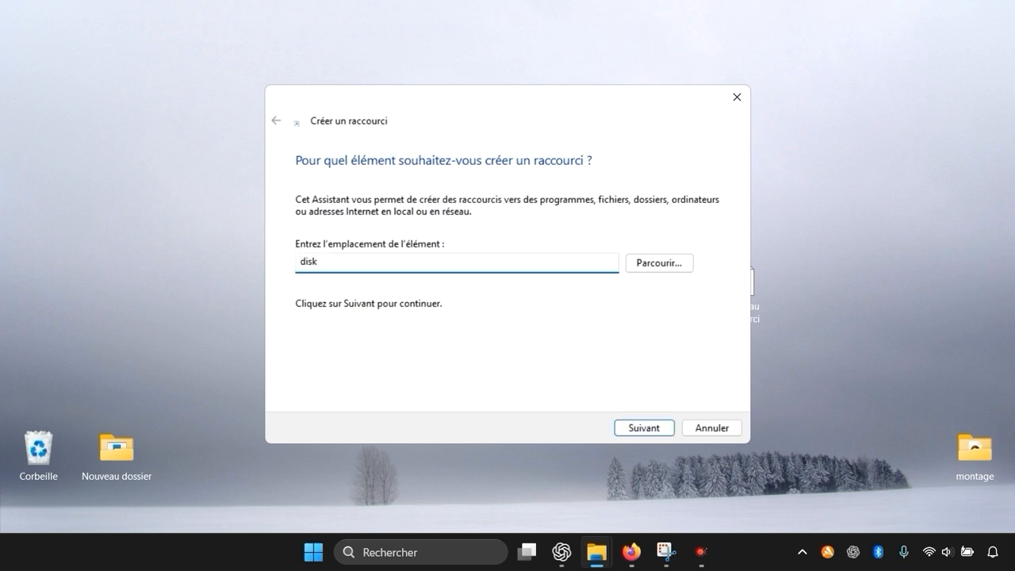
{"action": "type", "text": "mgmt.msc"}
{"action": "left_click", "coordinate": [641, 430]}
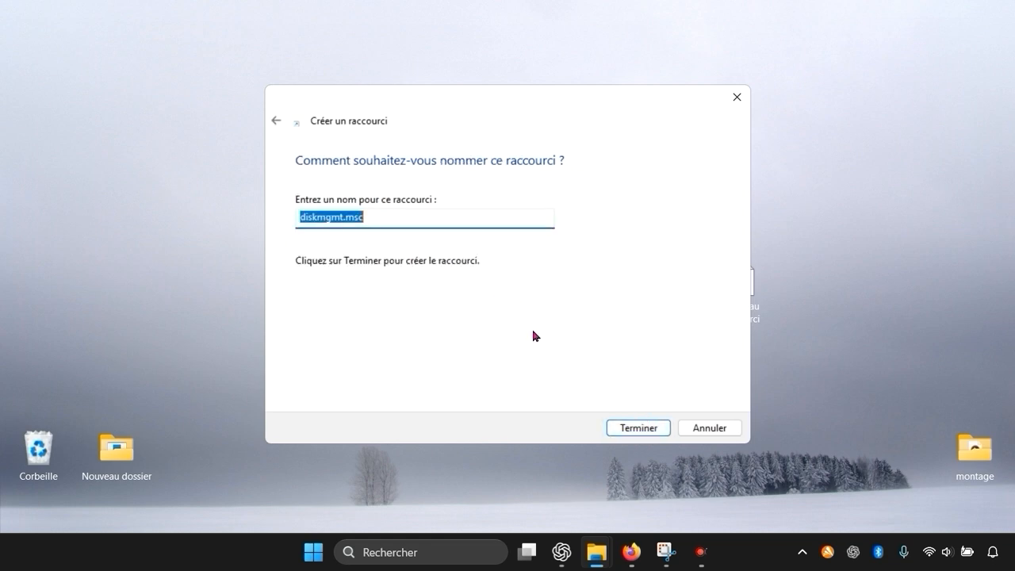
- Name the new shortcut "Gestion des disques", finish creating it and place it above BIOS, beside Gestionnaire de périfériques
{"action": "type", "text": "gest"}
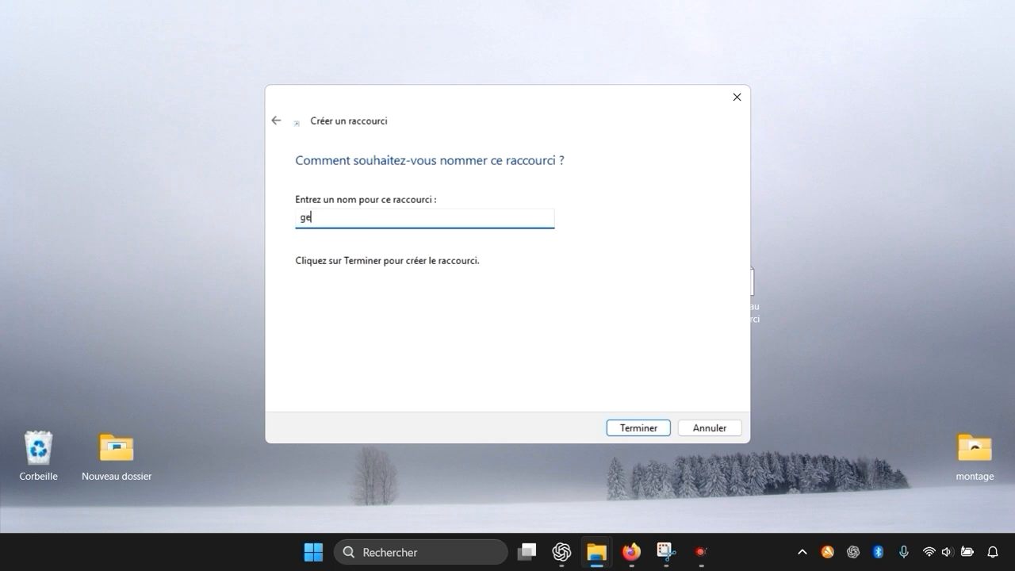
{"action": "key", "text": "BackSpace"}
{"action": "key", "text": "BackSpace"}
{"action": "key", "text": "BackSpace"}
{"action": "key", "text": "BackSpace"}
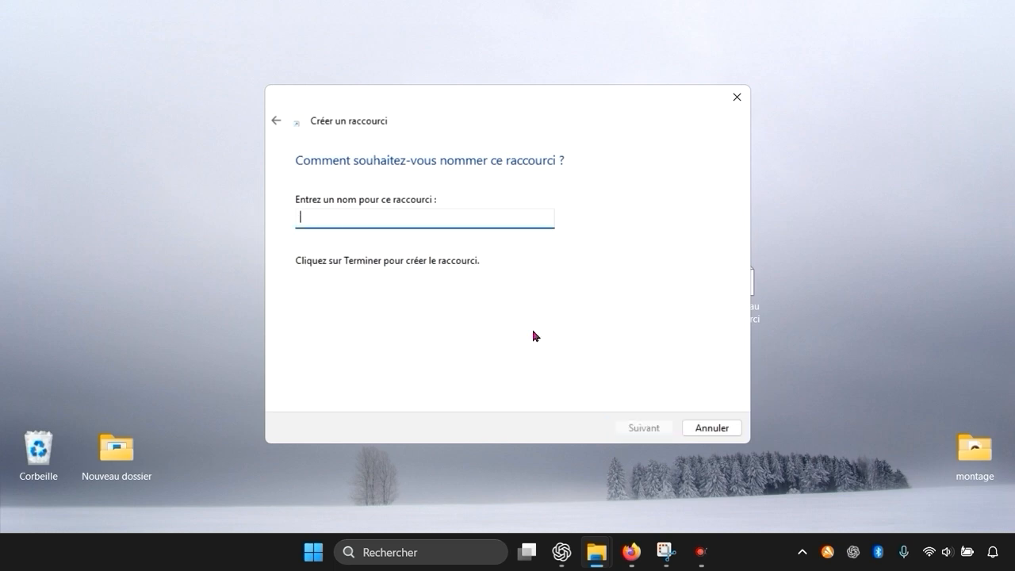
{"action": "type", "text": "Gest"}
{"action": "type", "text": "ion"}
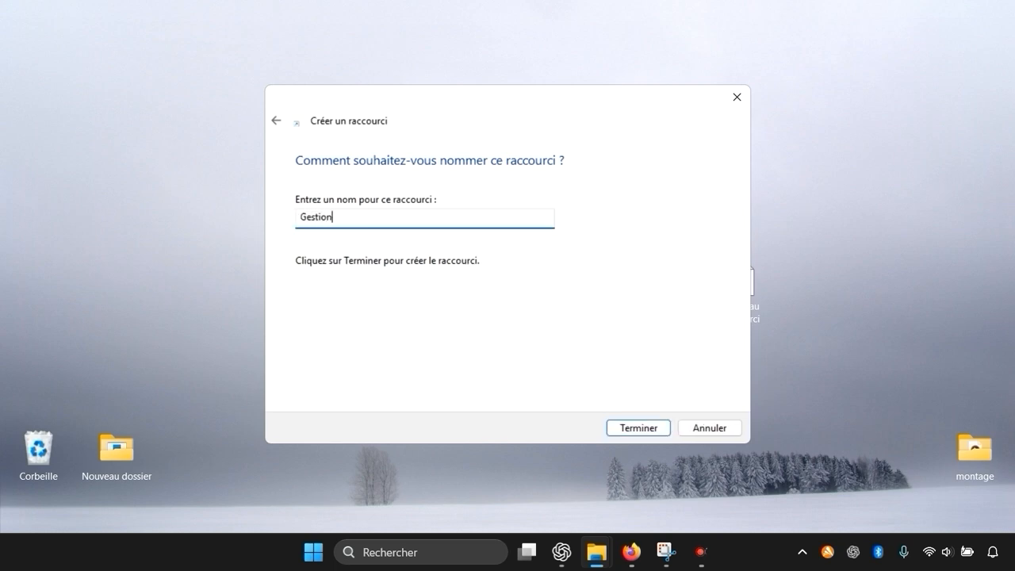
{"action": "type", "text": " des disques"}
{"action": "left_click", "coordinate": [641, 428]}
{"action": "left_click_drag", "start_coordinate": [745, 310], "coordinate": [500, 127]}
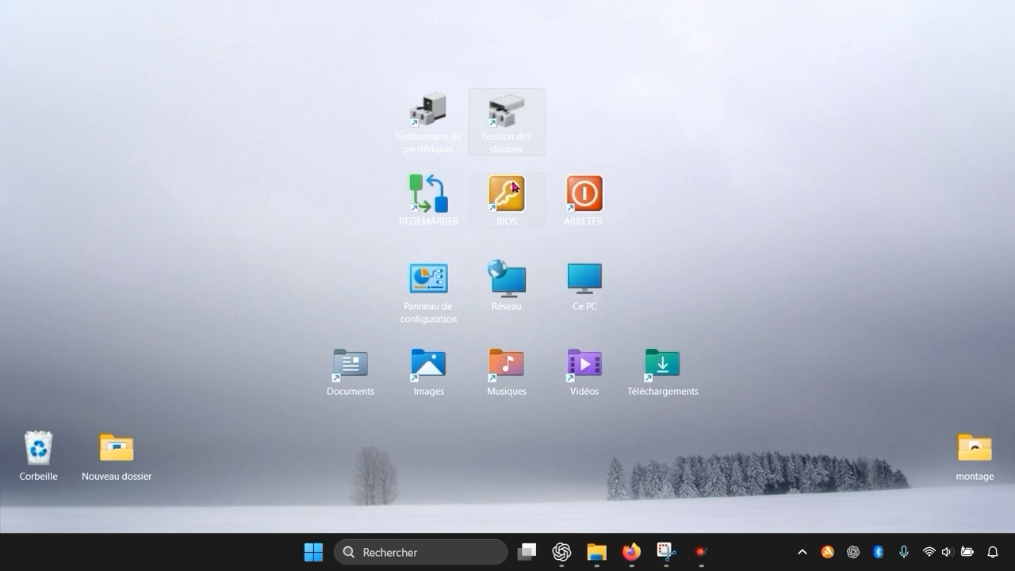
- Open the Gestion des disques shortcut to test it and close its window
{"action": "double_click", "coordinate": [526, 132]}
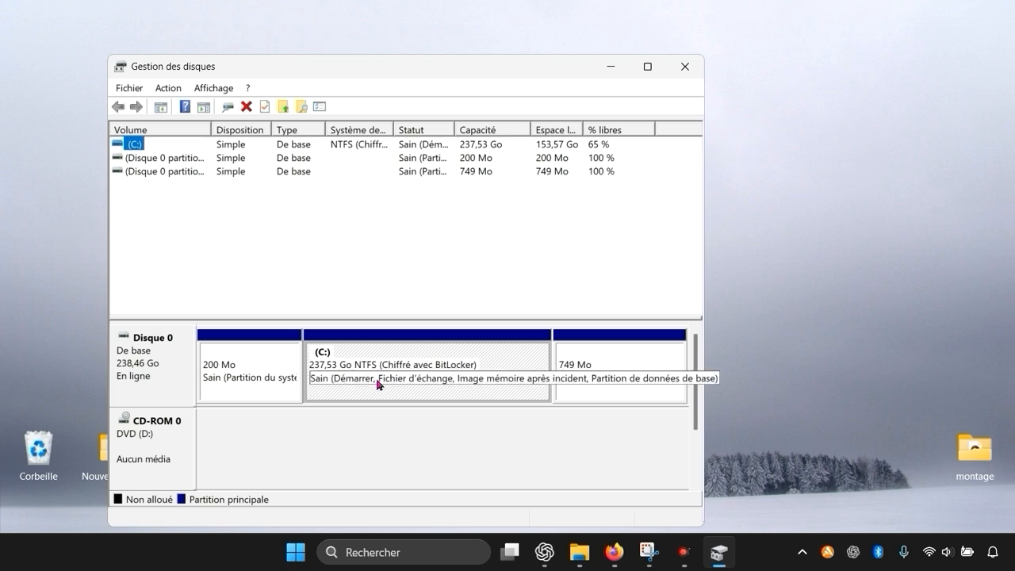
{"action": "left_click", "coordinate": [685, 73]}
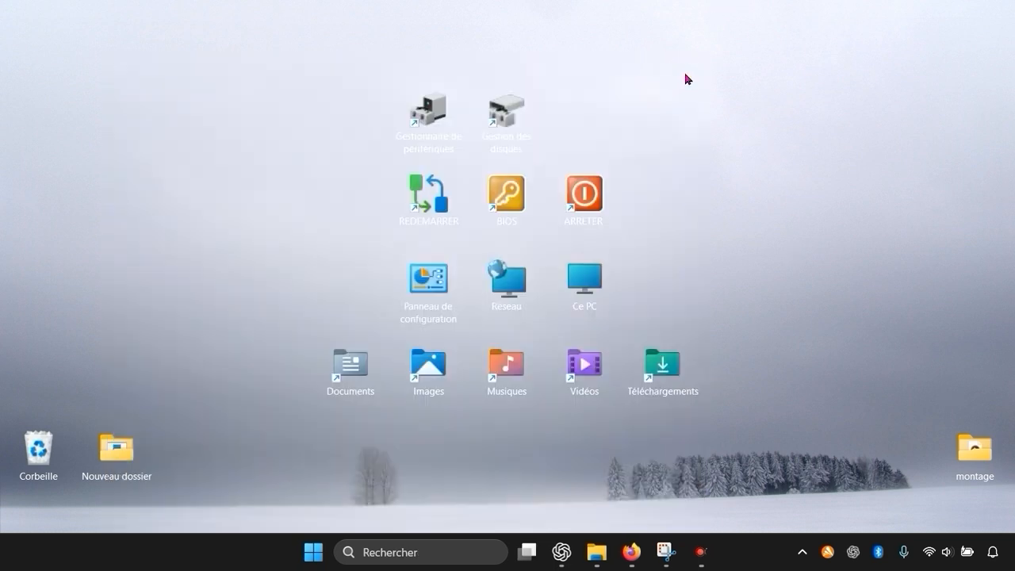
- Start a new desktop shortcut above ARRETER with services.msc as its target and continue to its naming page
{"action": "right_click", "coordinate": [593, 118]}
{"action": "mouse_move", "coordinate": [708, 304]}
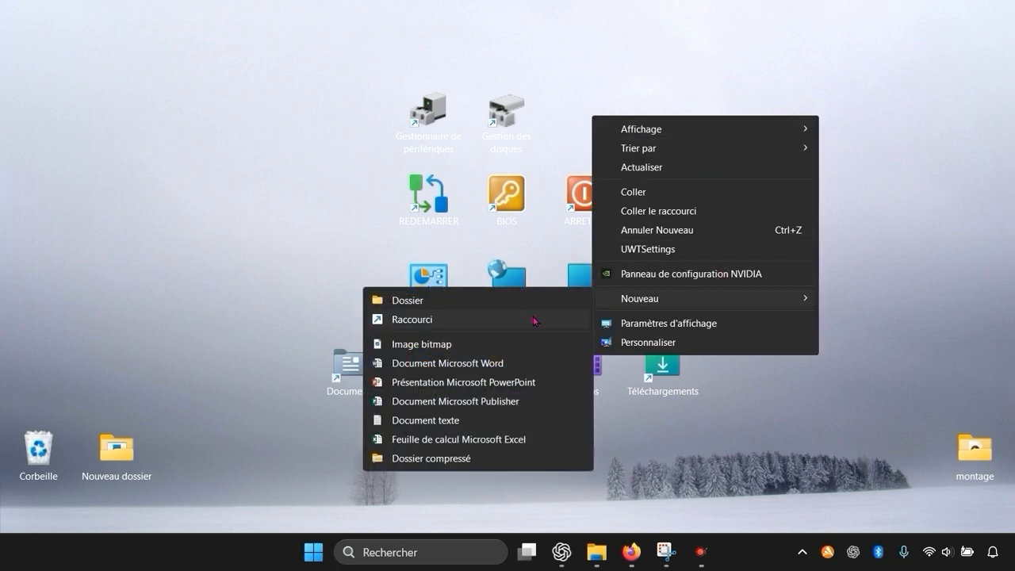
{"action": "left_click", "coordinate": [535, 321]}
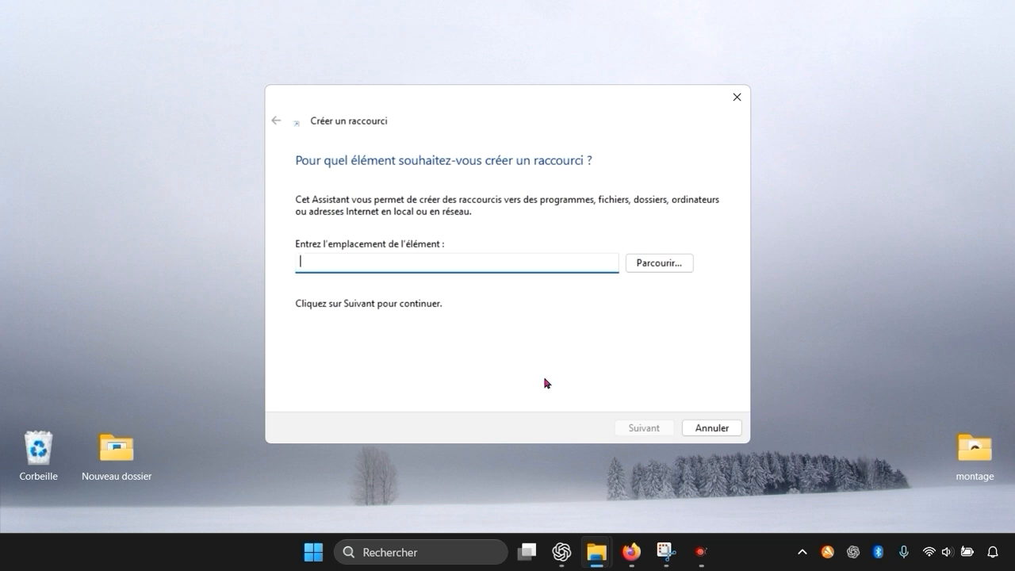
{"action": "type", "text": "services"}
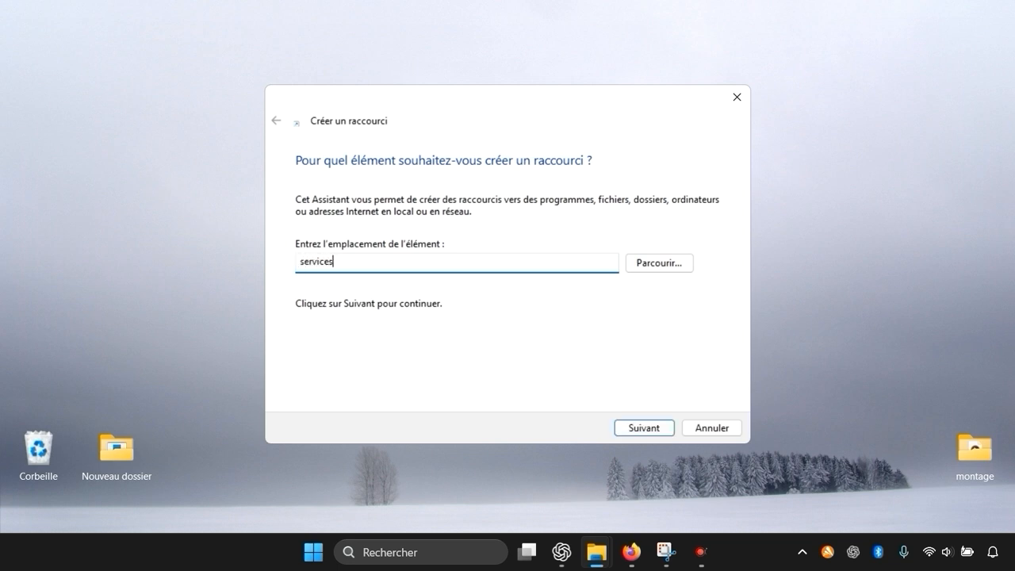
{"action": "type", "text": ".msc"}
{"action": "left_click", "coordinate": [644, 427]}
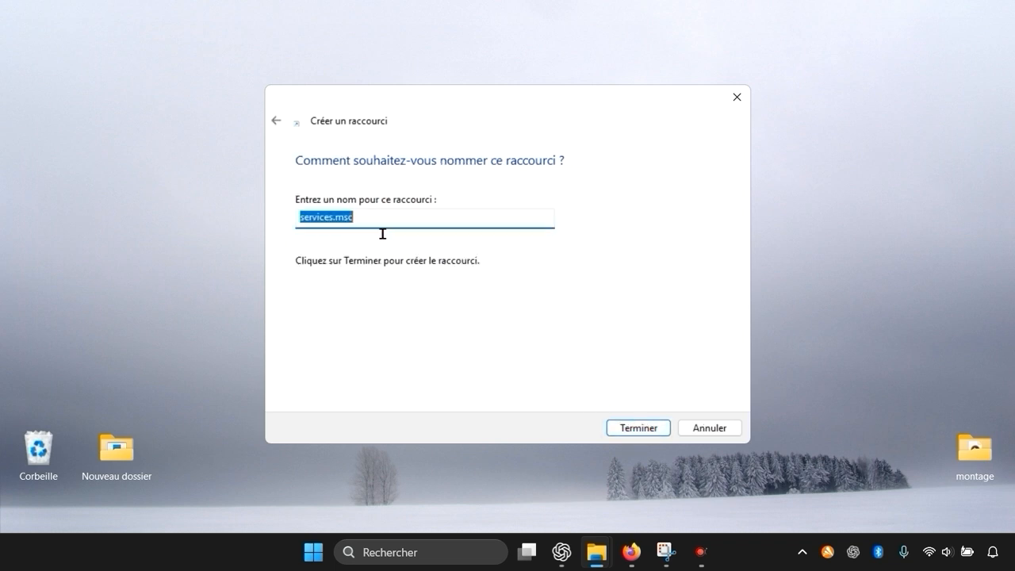
- Name the services.msc shortcut "Services" and finish creating it
{"action": "type", "text": "Se"}
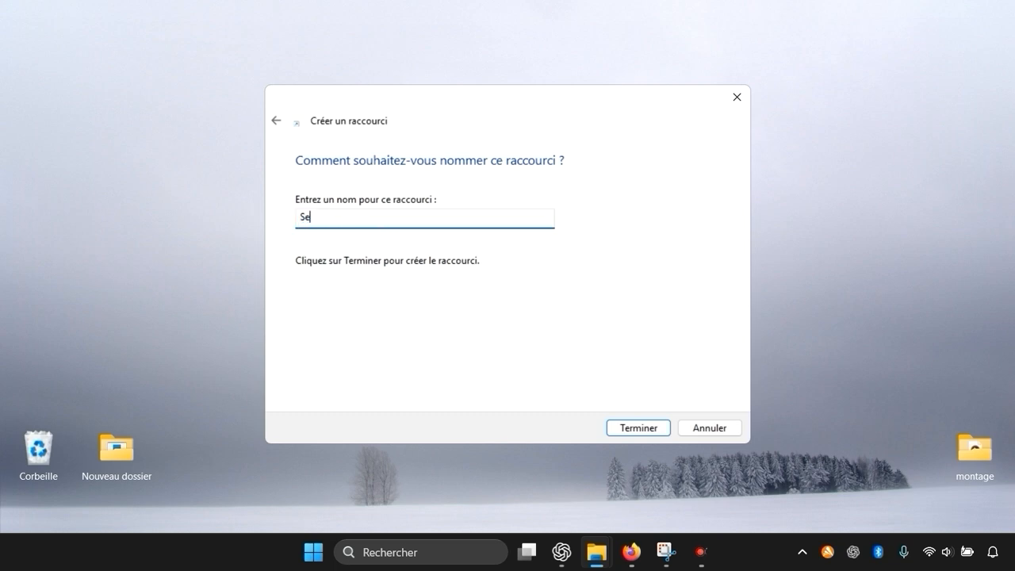
{"action": "type", "text": "rvices"}
{"action": "left_click", "coordinate": [626, 430]}
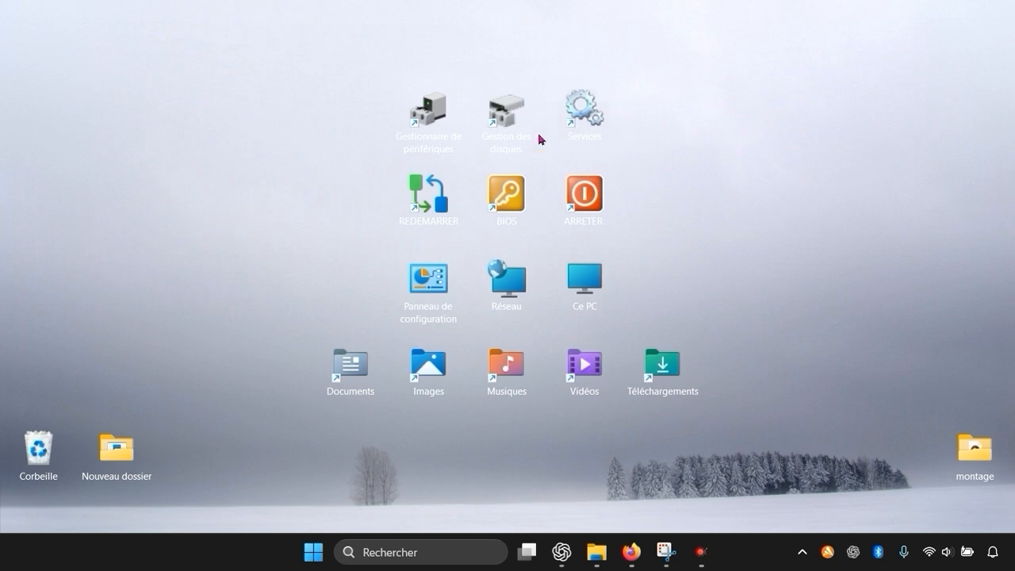
- Open the Services shortcut to test it, look through the list of local services and close its window
{"action": "double_click", "coordinate": [585, 111]}
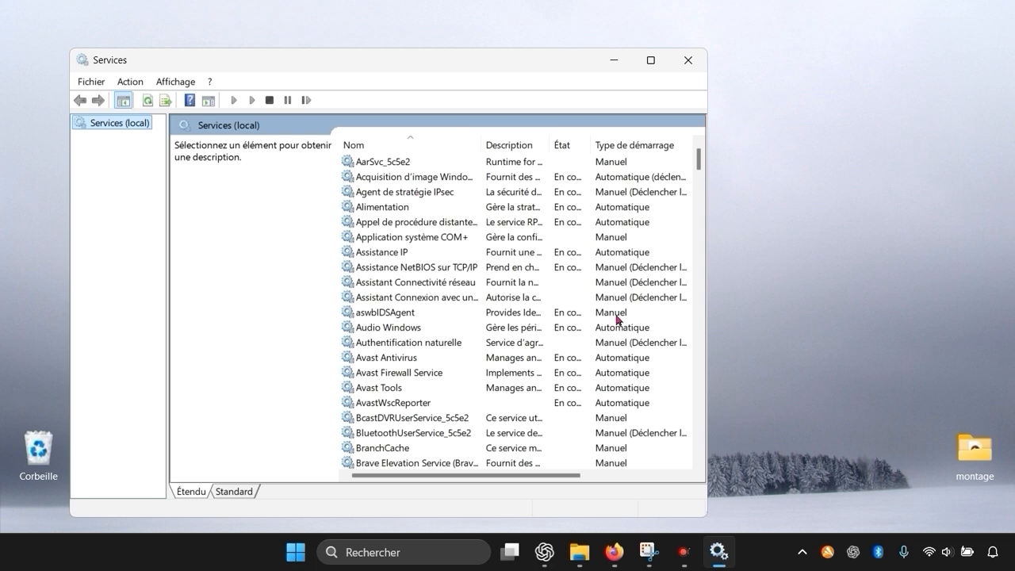
{"action": "scroll", "coordinate": [476, 317], "scroll_direction": "down", "scroll_amount": 8}
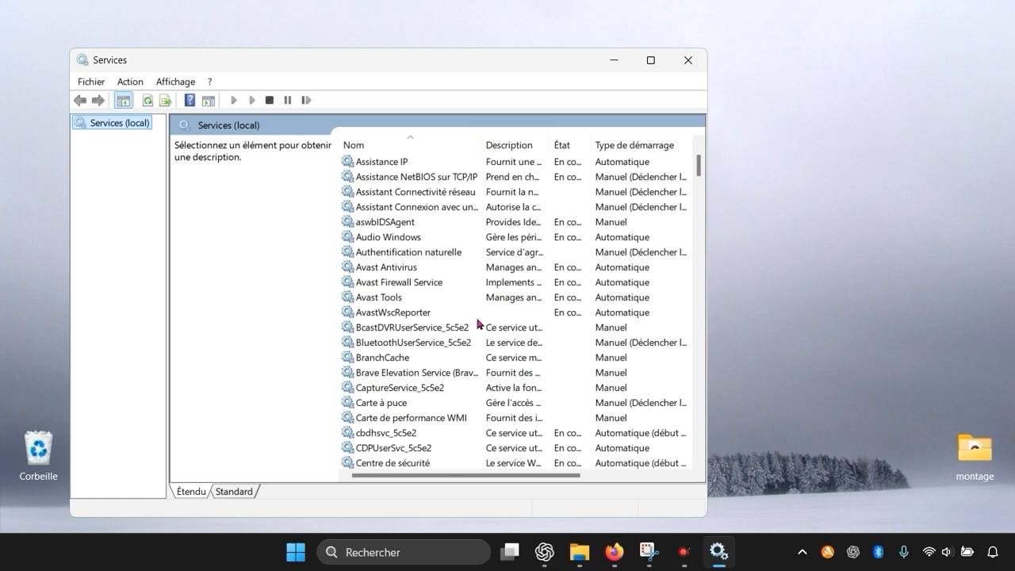
{"action": "scroll", "coordinate": [481, 323], "scroll_direction": "up", "scroll_amount": 8}
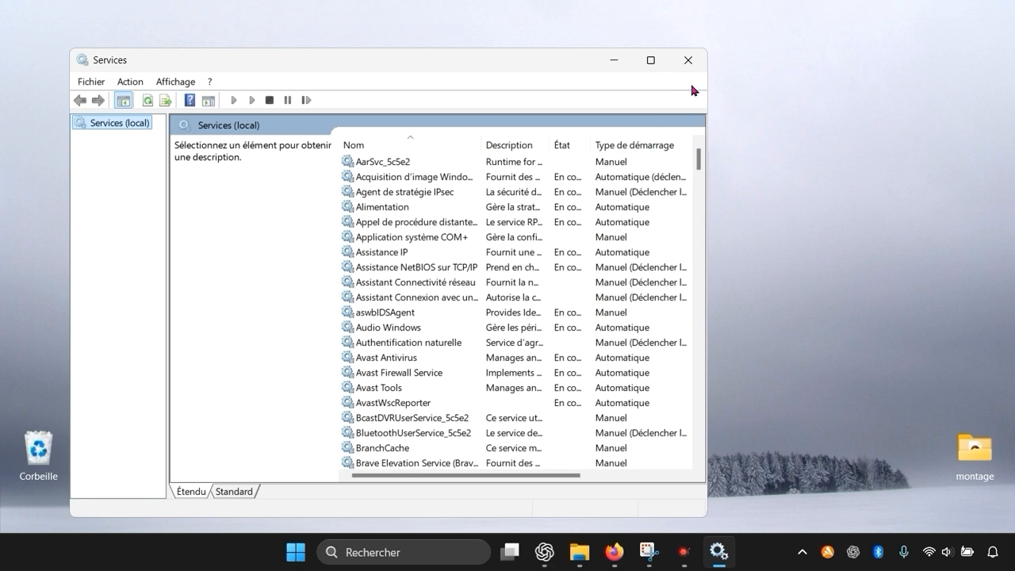
{"action": "left_click", "coordinate": [688, 61]}
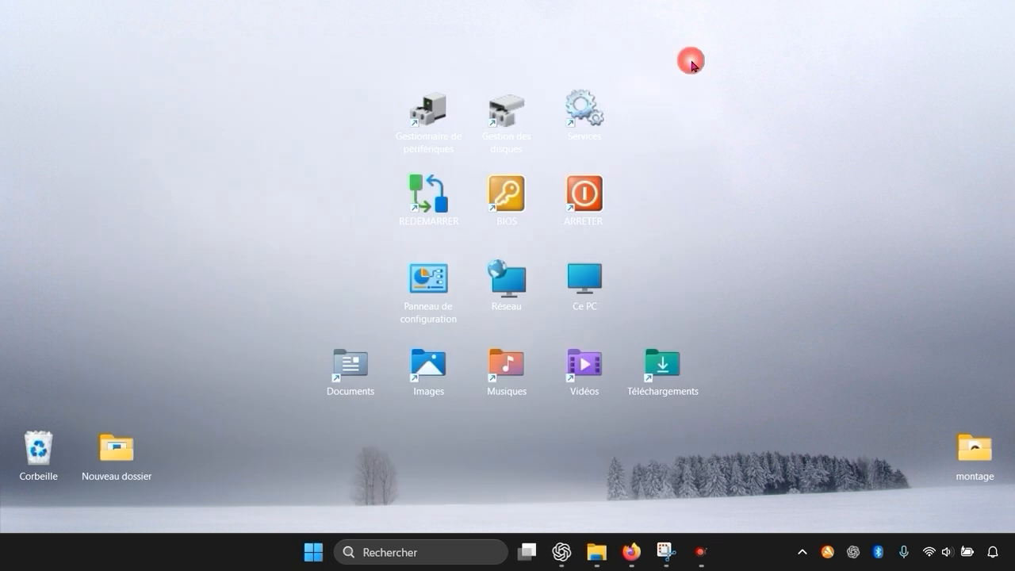